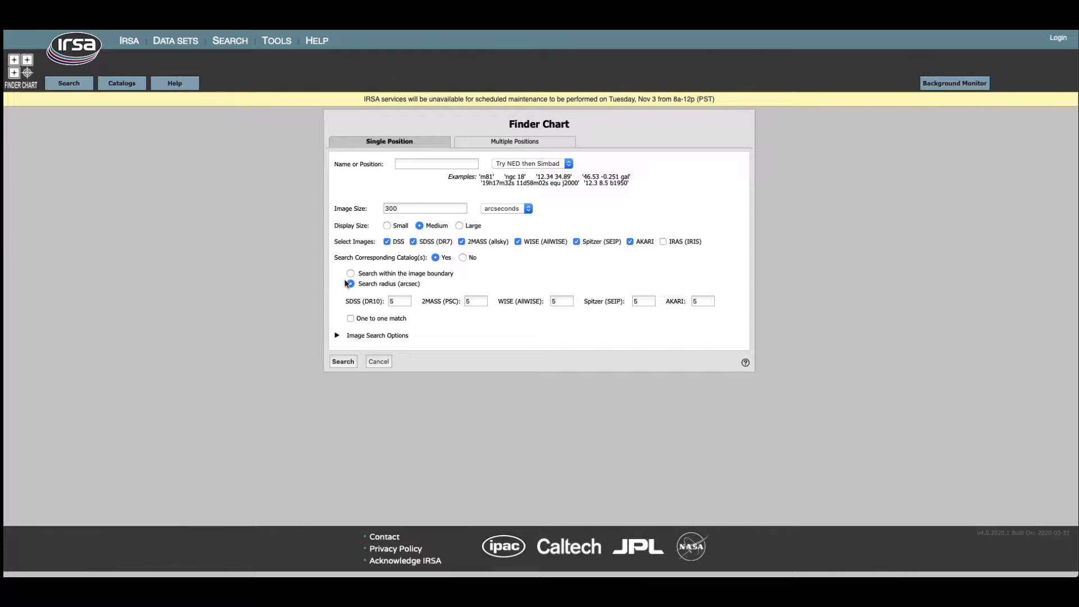
- Enter bubble nebula as the single target position and set the image size to 1200 arcseconds
left_click(432, 164)
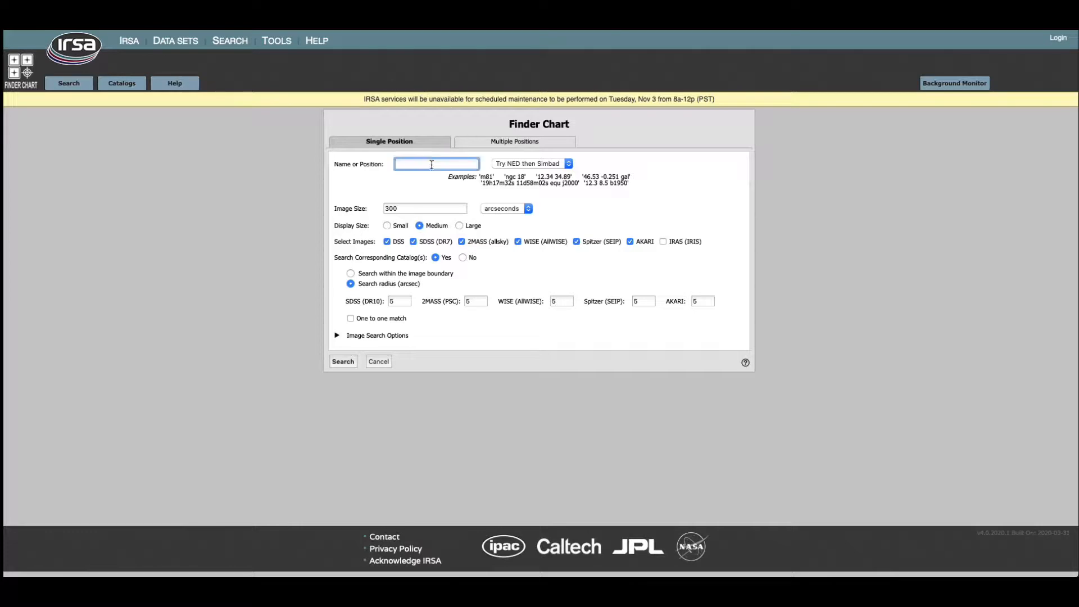
type("bubble n")
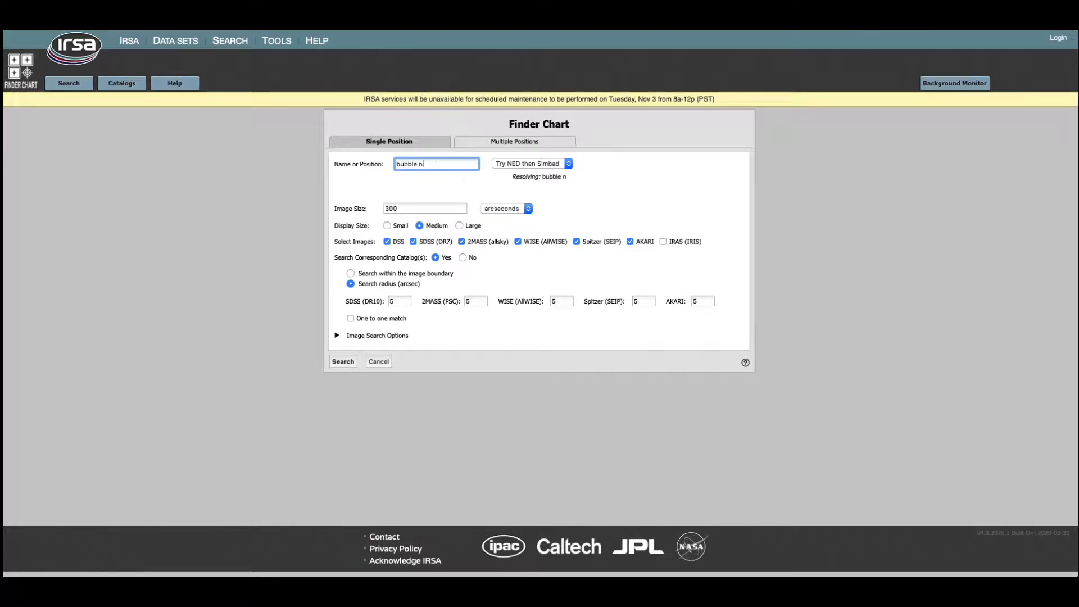
type("ebula")
left_click(504, 208)
left_click(441, 209)
double_click(439, 208)
type("120")
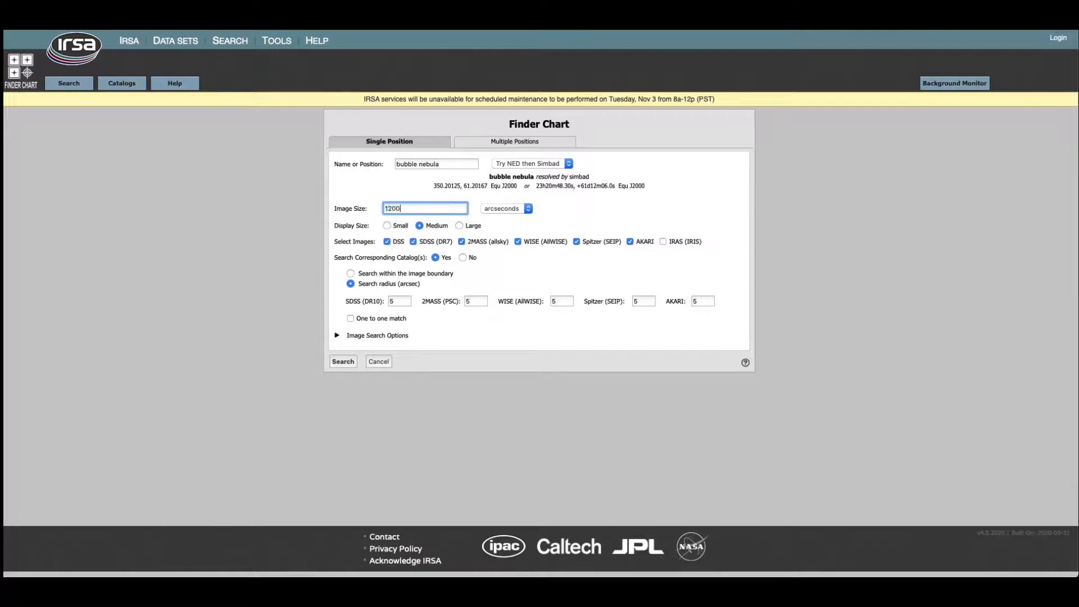
- Switch the image size unit to arcminutes and back to arcseconds
left_click(518, 209)
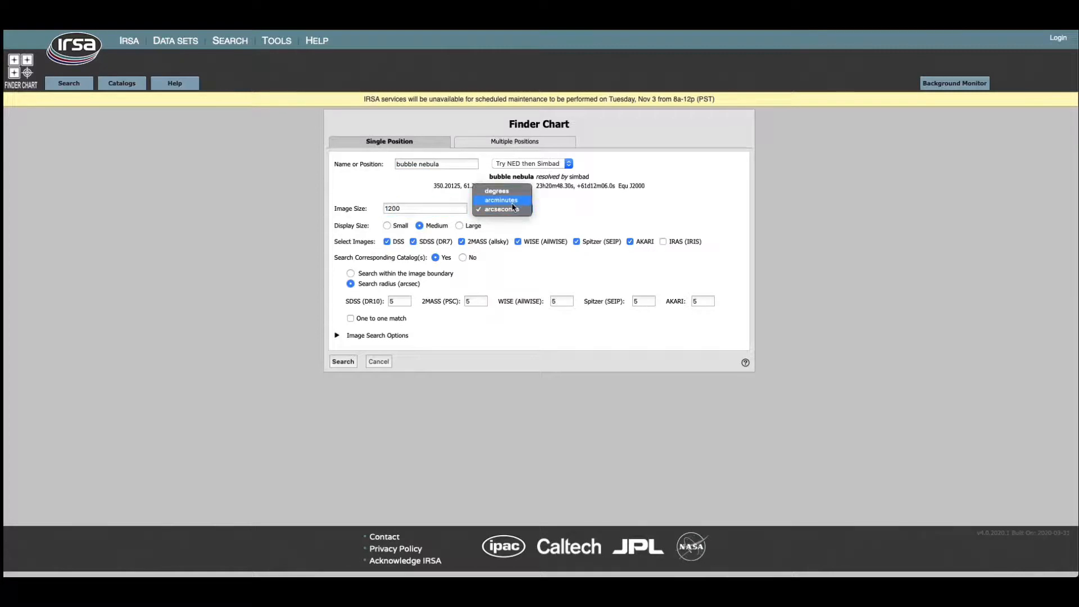
left_click(514, 201)
left_click(499, 209)
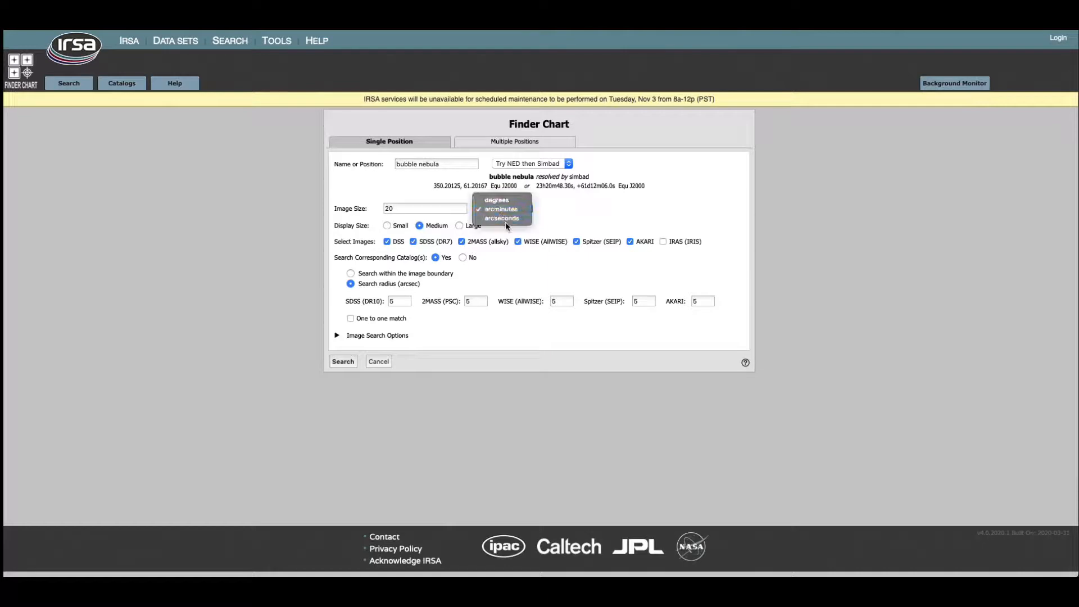
left_click(508, 219)
- Set the display size to Large and exclude the SDSS (DR7), 2MASS (allsky) and AKARI images
left_click(460, 226)
left_click(414, 243)
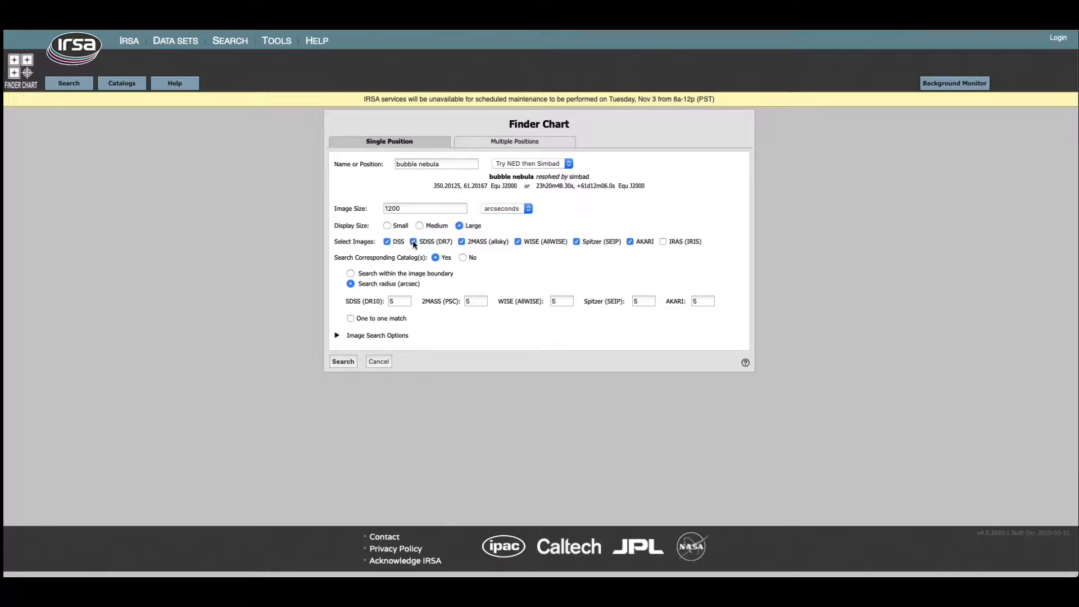
left_click(462, 242)
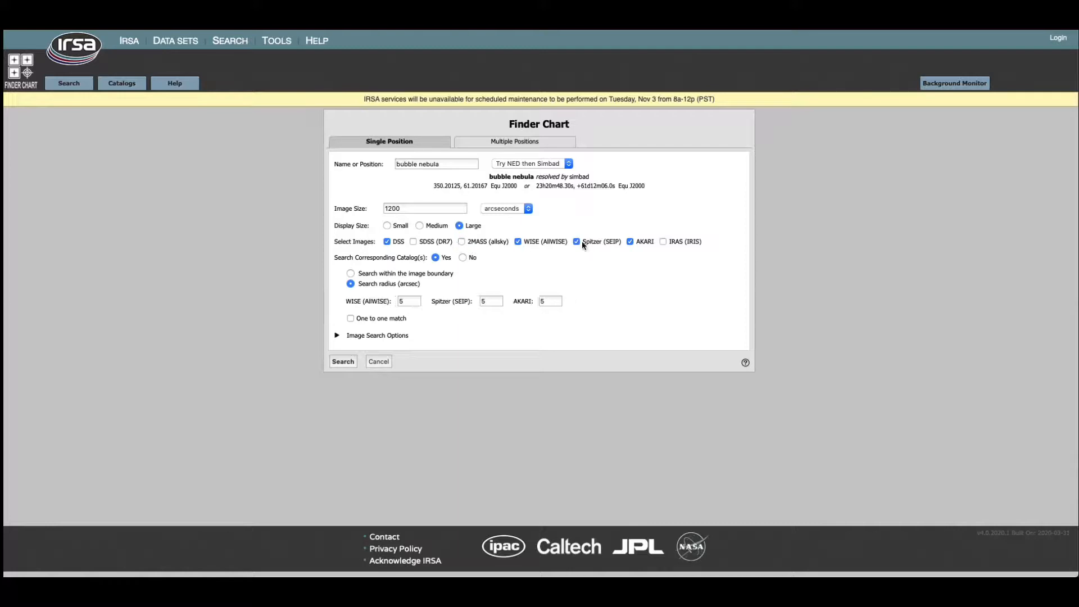
left_click(631, 242)
- Turn off the corresponding catalog search, reveal the image search options and run the search
left_click(462, 257)
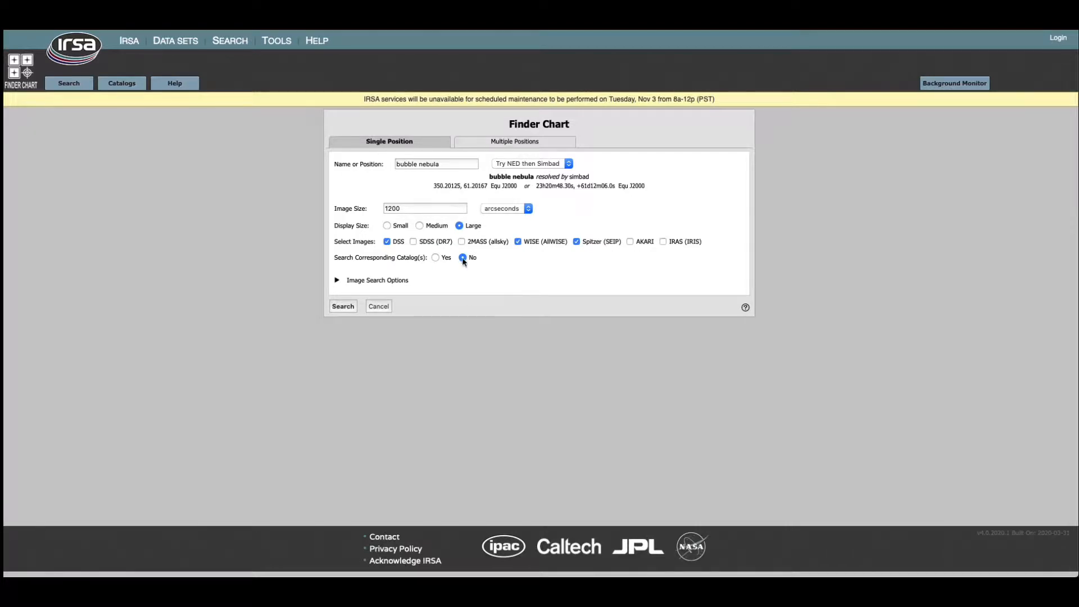
left_click(374, 280)
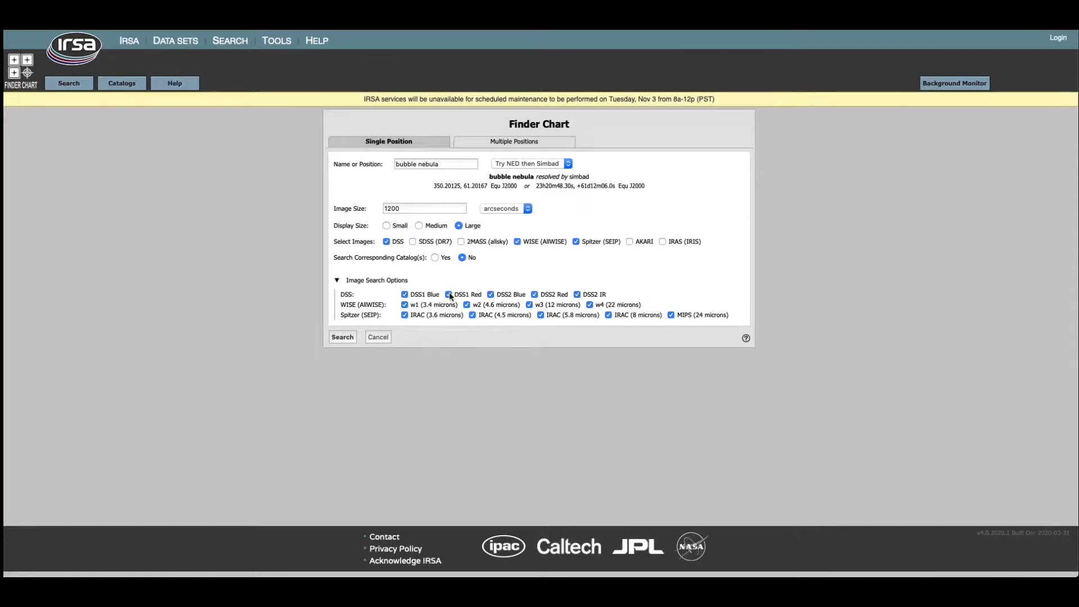
left_click(343, 338)
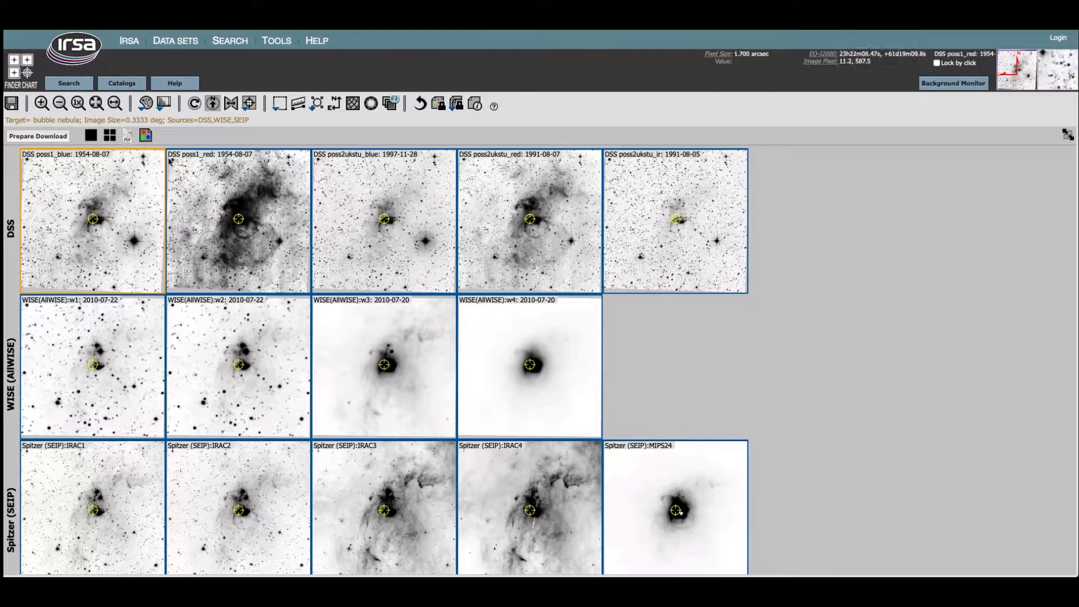
- Add three-color composites to the DSS, WISE and Spitzer rows and look over all three rows
left_click(146, 139)
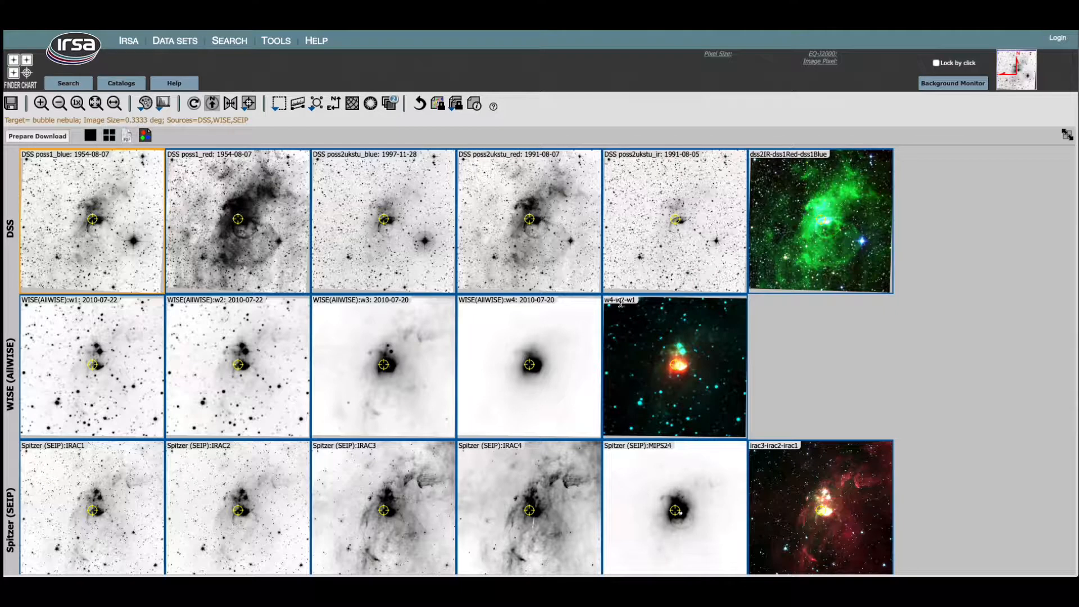
mouse_move(621, 302)
scroll(813, 417, "down", 1)
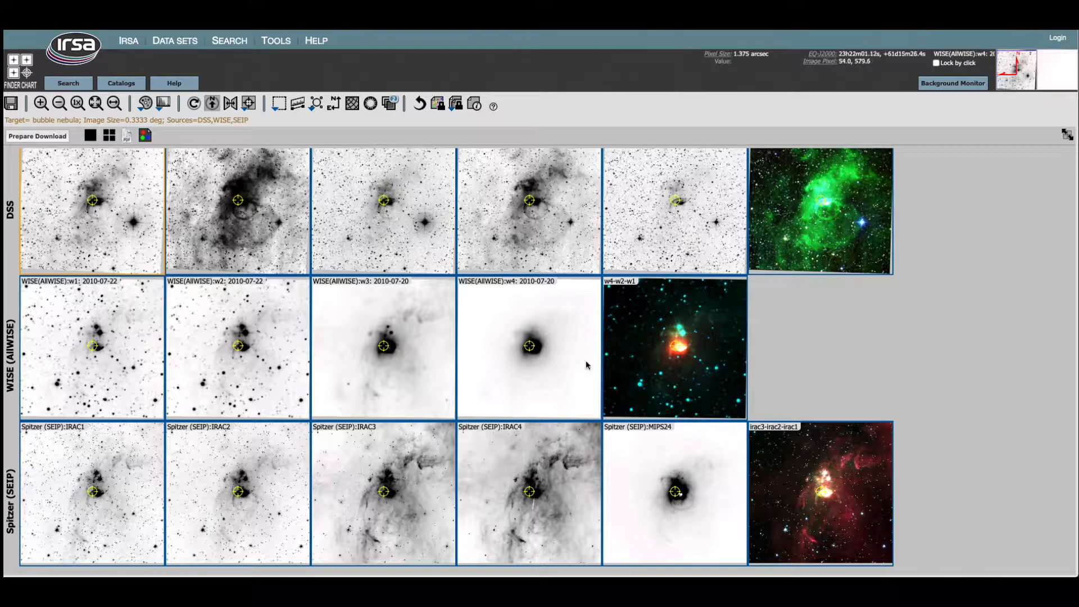
- Look through the individual DSS images one at a time and return to the grid of all images
left_click(90, 136)
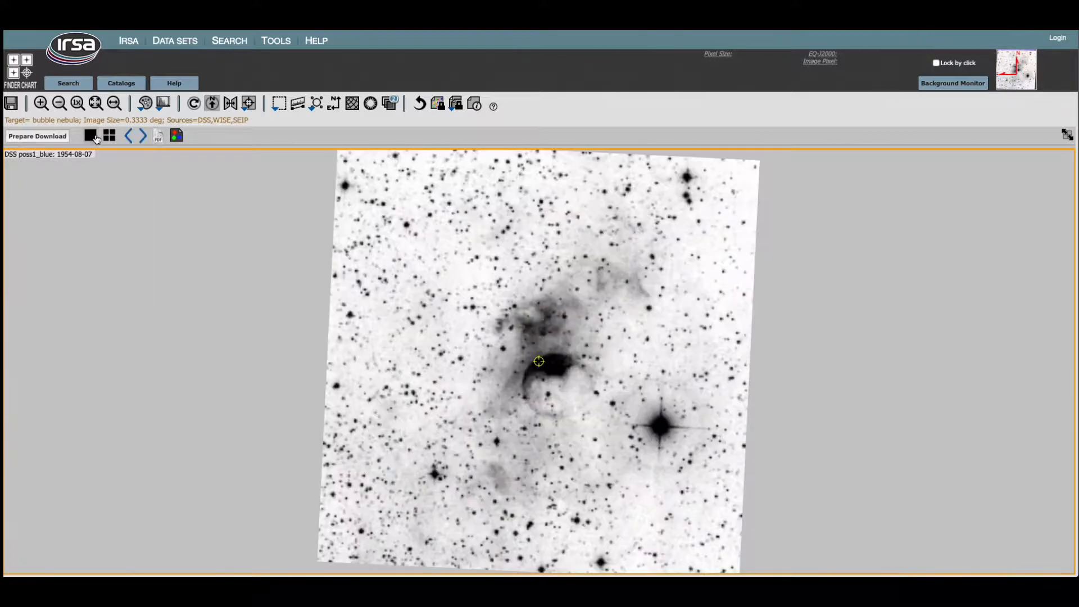
left_click(144, 138)
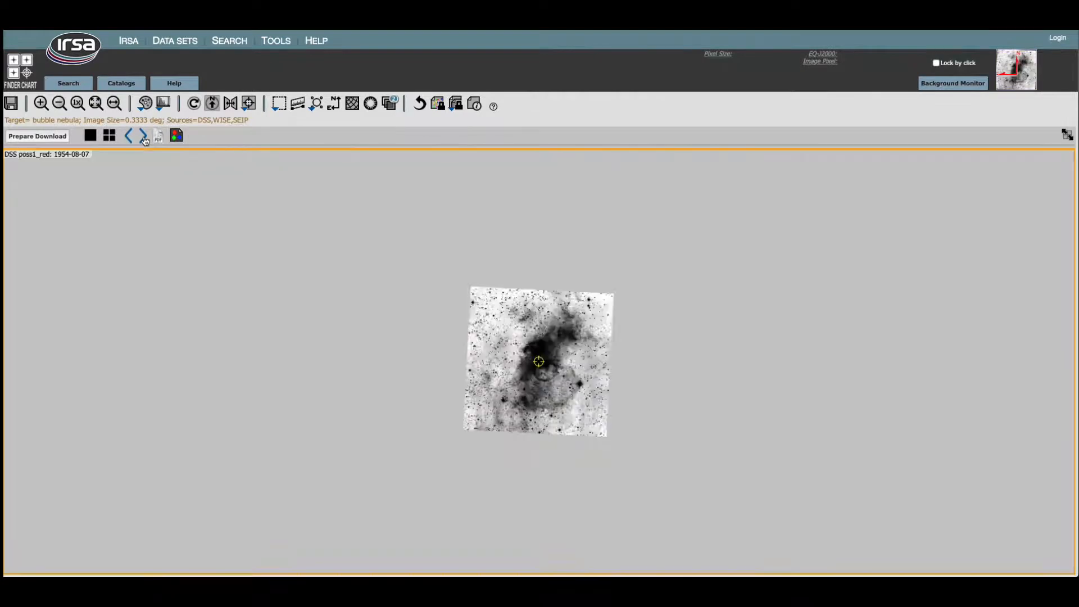
left_click(144, 138)
left_click(144, 137)
left_click(144, 137)
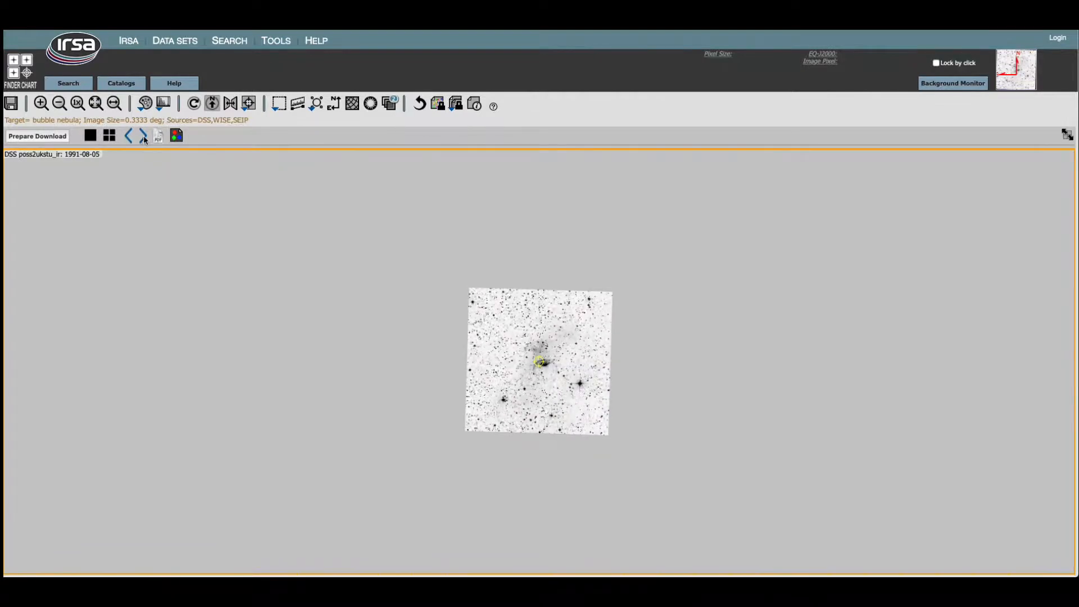
left_click(109, 136)
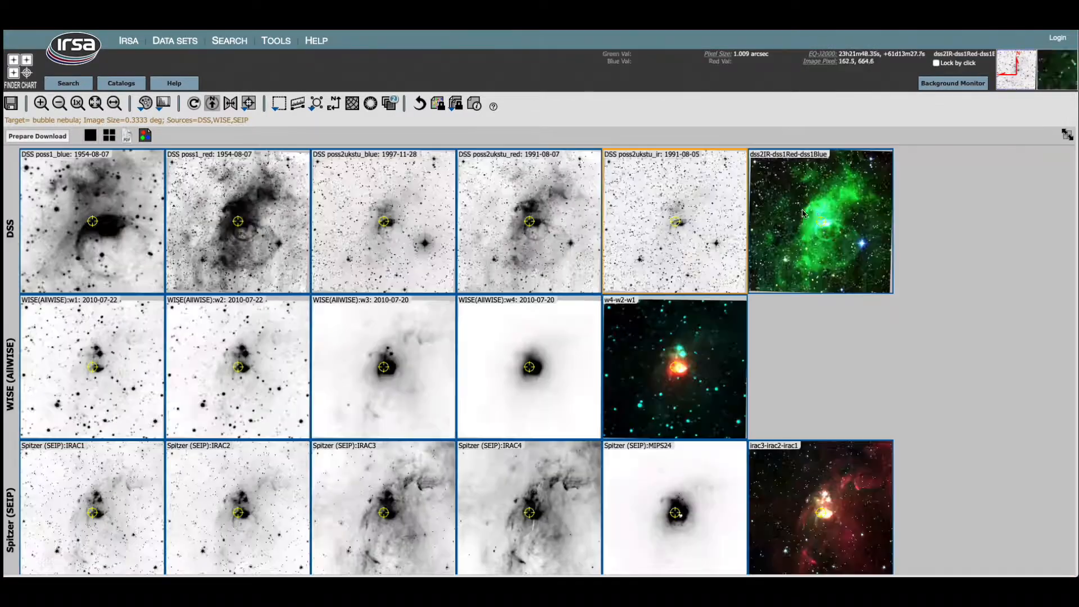
- Show the dss2IR-dss1Red-dss1Blue composite on its own and fit it entirely within the frame
left_click(818, 217)
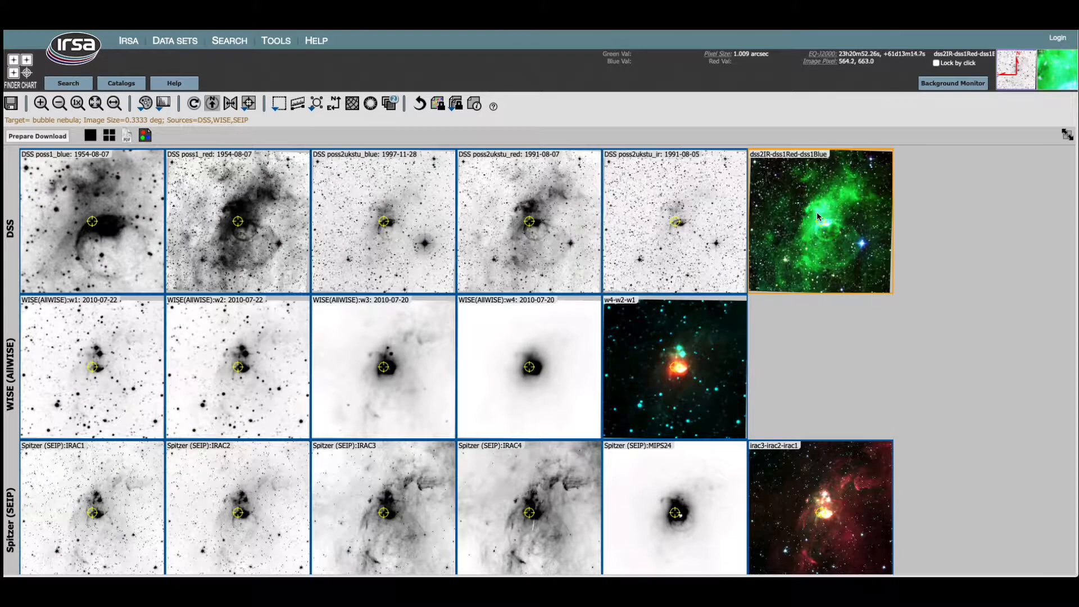
left_click(90, 136)
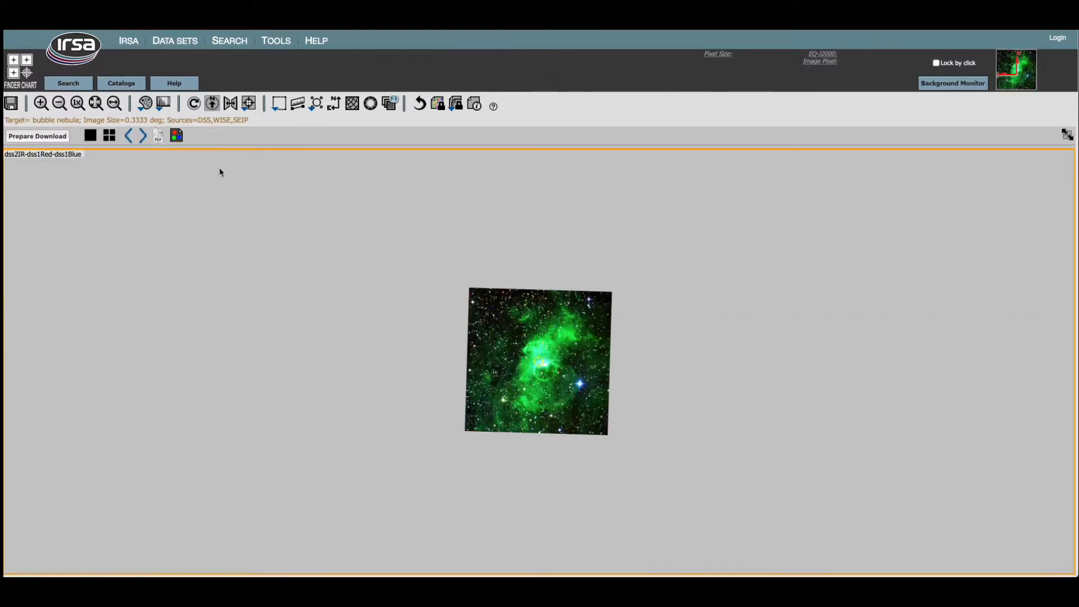
left_click(96, 104)
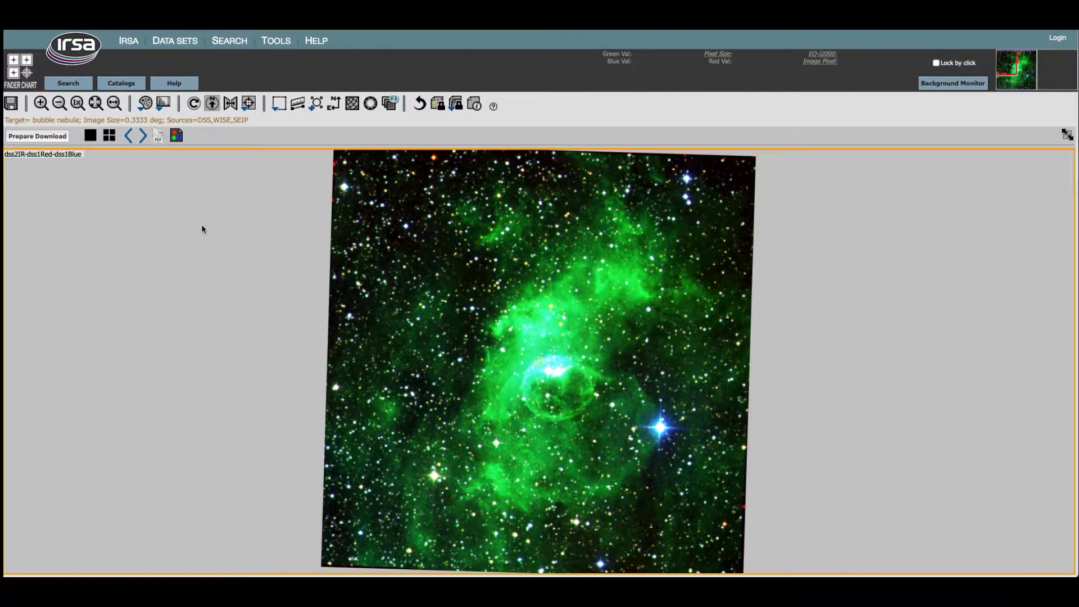
- Compare the WISE w4-w2-w1 composite with the Spitzer irac3-irac2-irac1 composite by switching between them
left_click(143, 136)
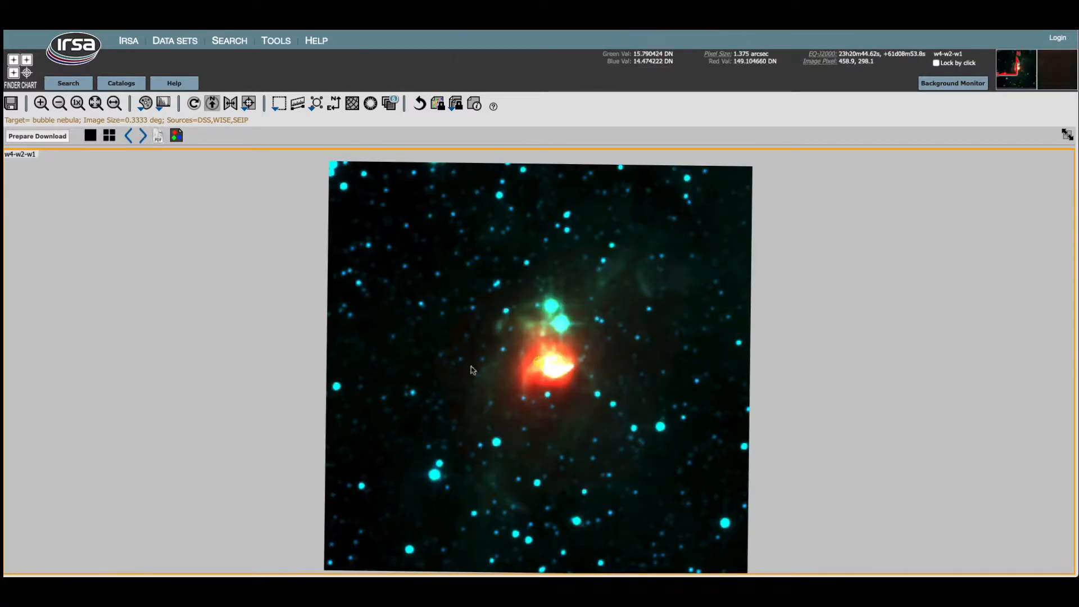
left_click(144, 137)
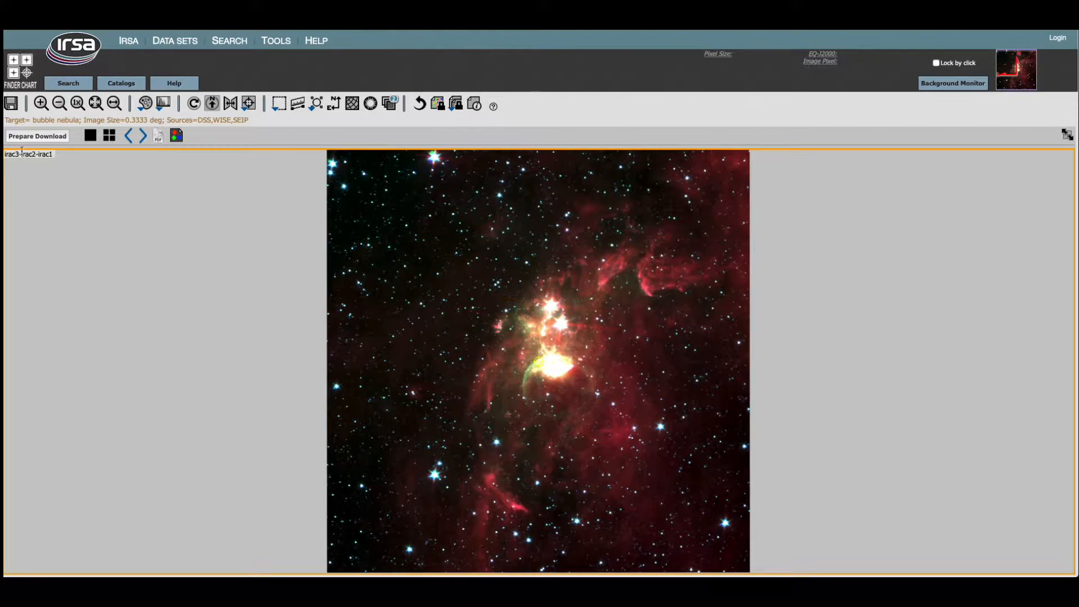
left_click(128, 135)
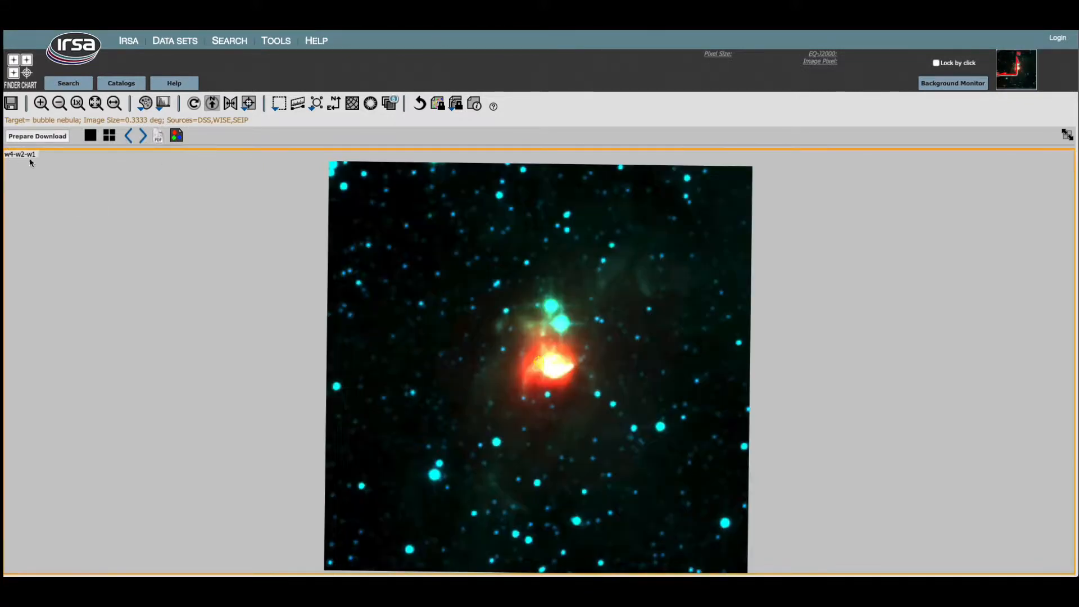
left_click(143, 136)
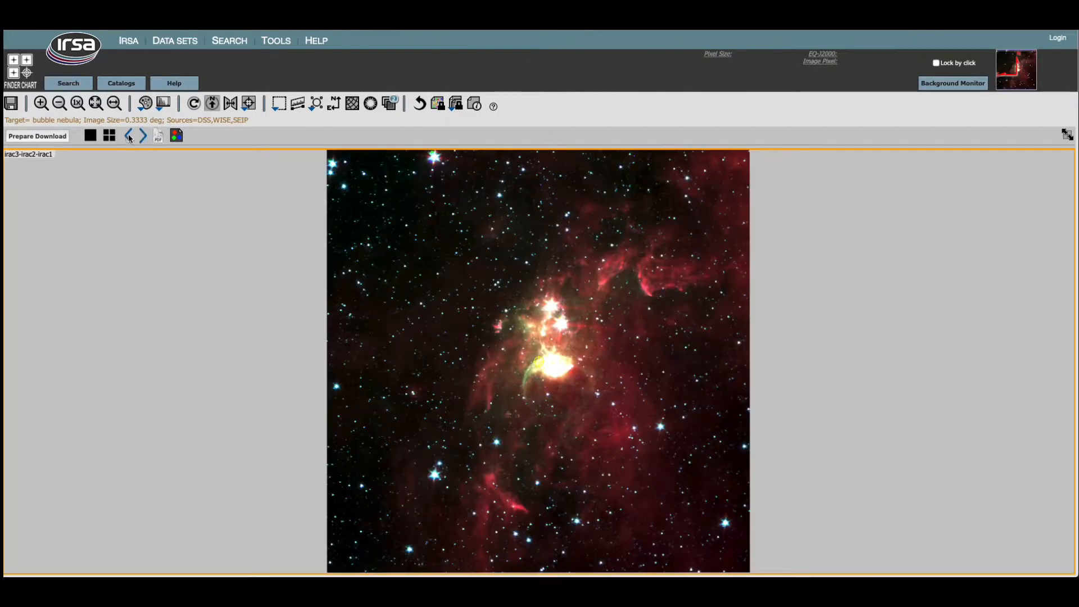
left_click(143, 137)
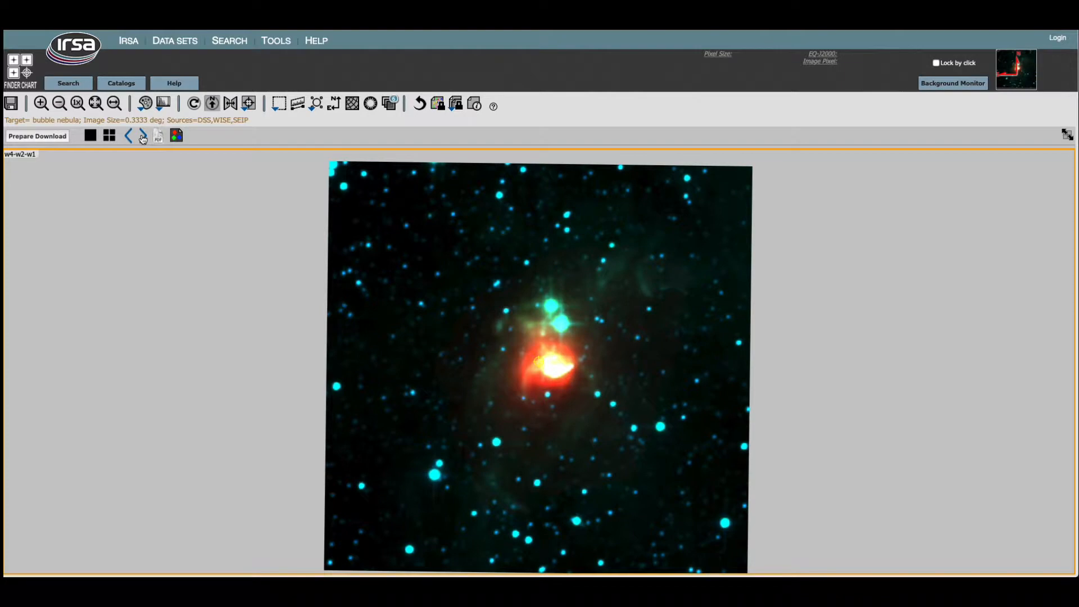
left_click(143, 137)
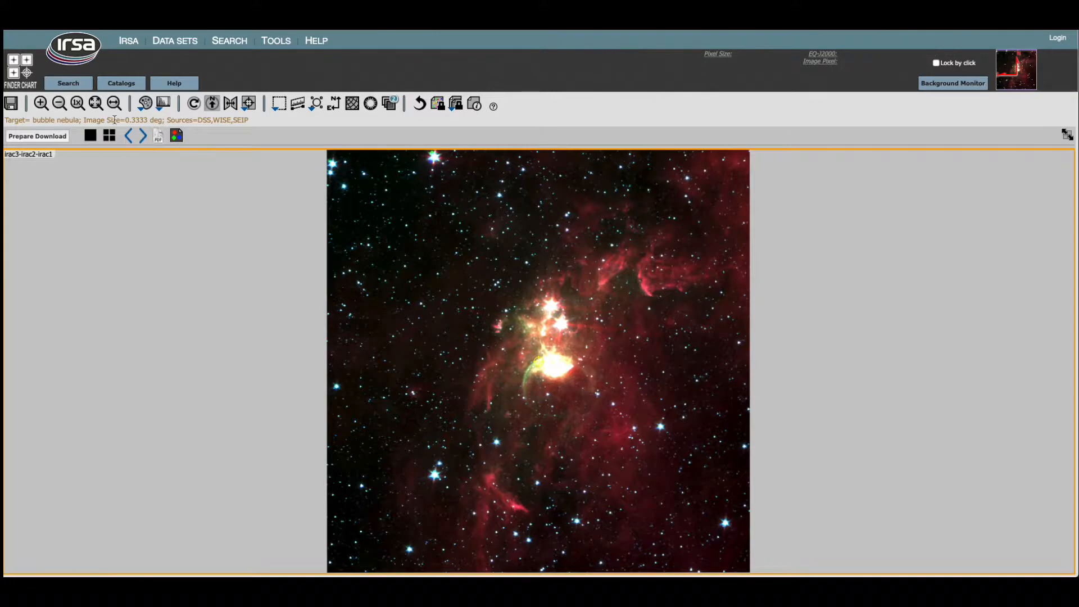
- Return to the image grid and reopen the DSS three-color composite as a single image
left_click(110, 138)
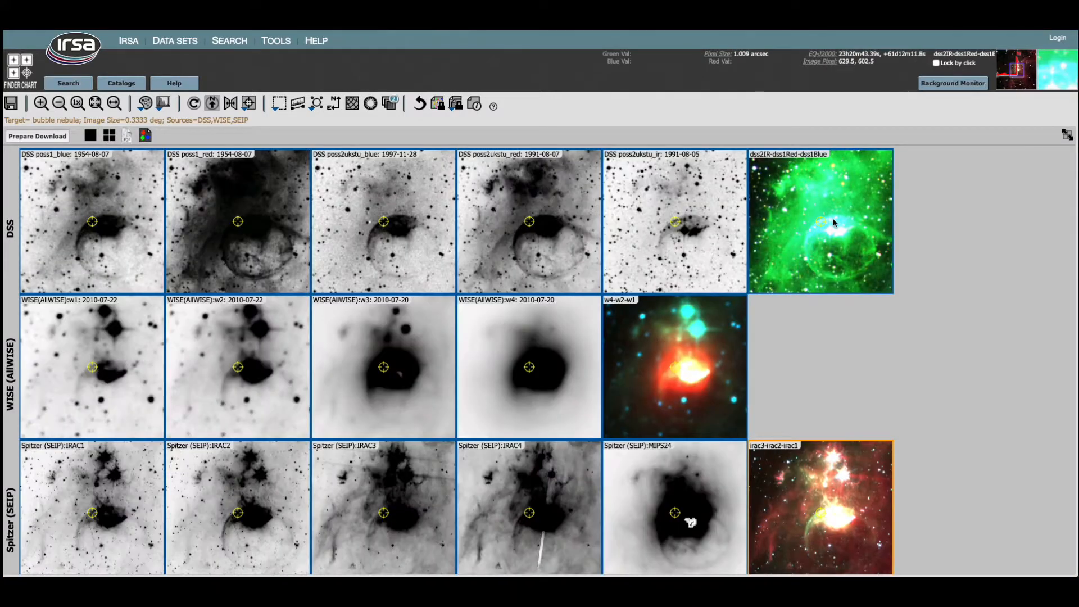
left_click(811, 222)
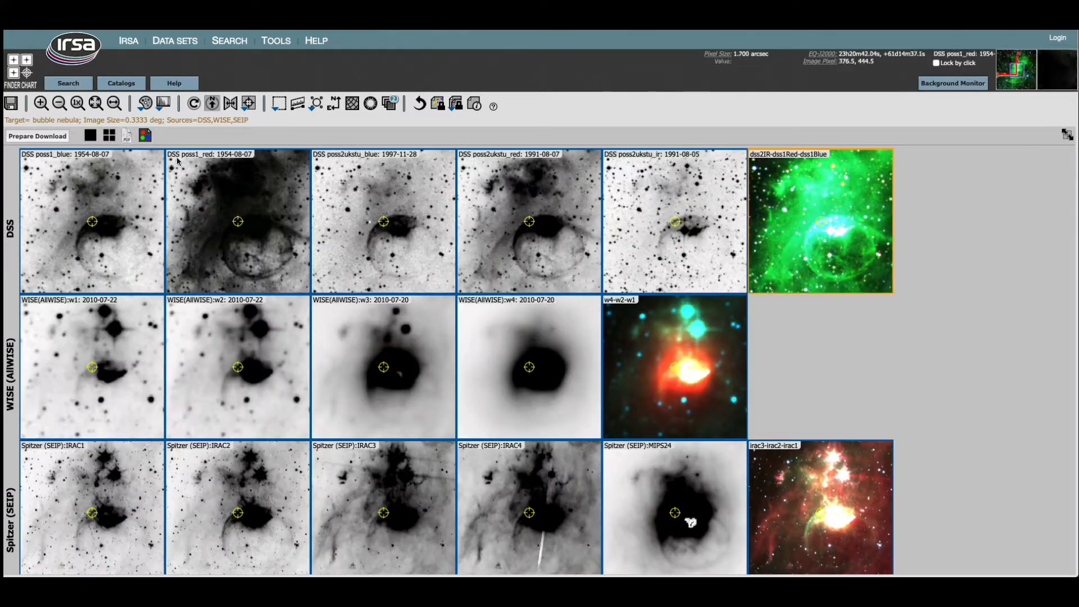
left_click(90, 135)
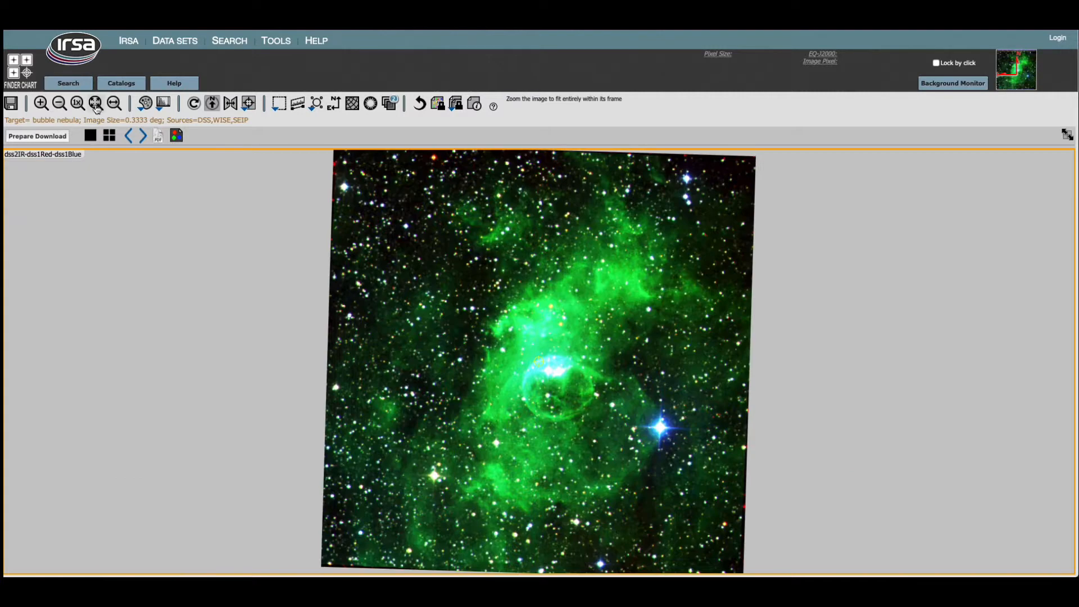
- Try to change the color table of the DSS three-color composite and go back to the image grid
left_click(145, 103)
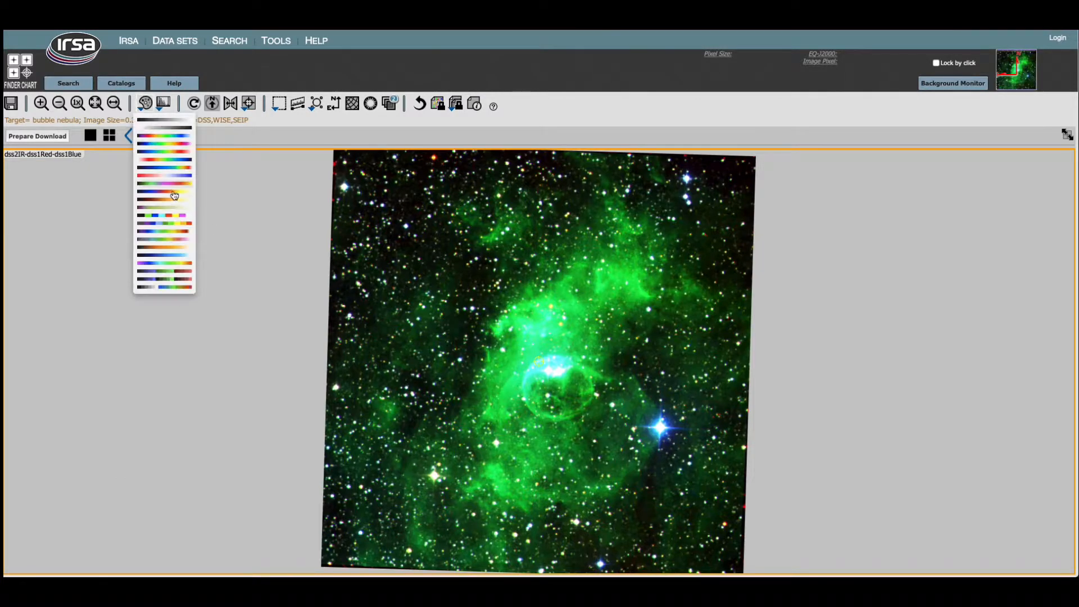
left_click(145, 104)
left_click(145, 106)
left_click(145, 105)
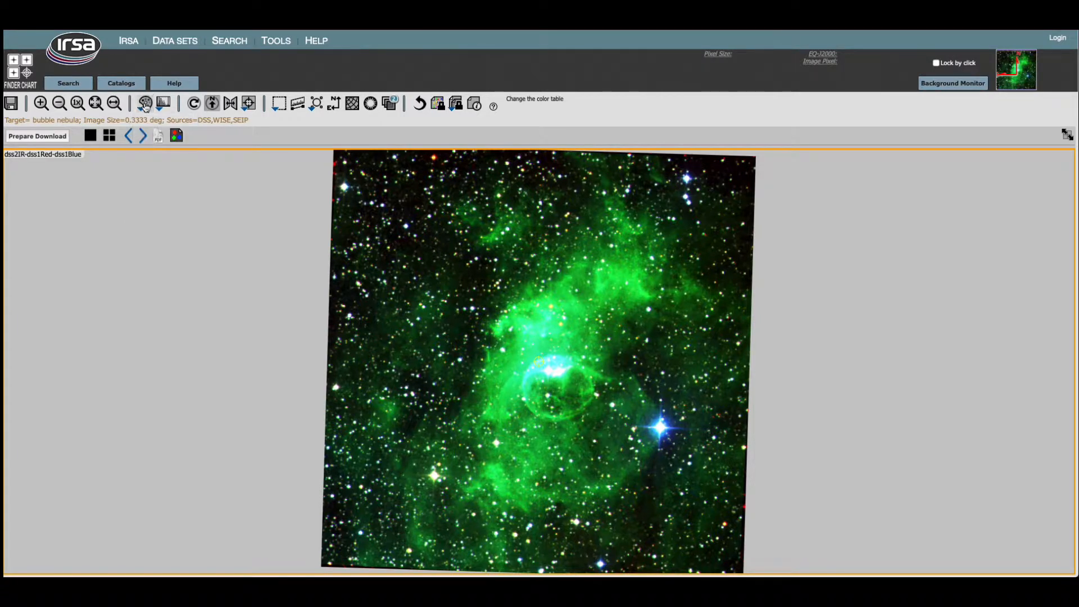
left_click(145, 106)
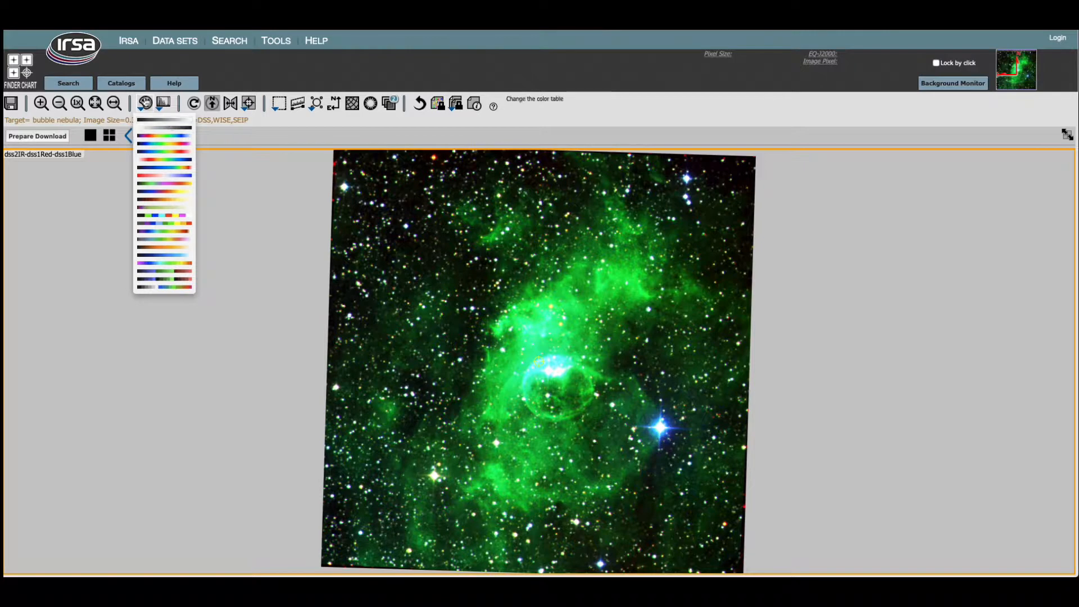
left_click(111, 137)
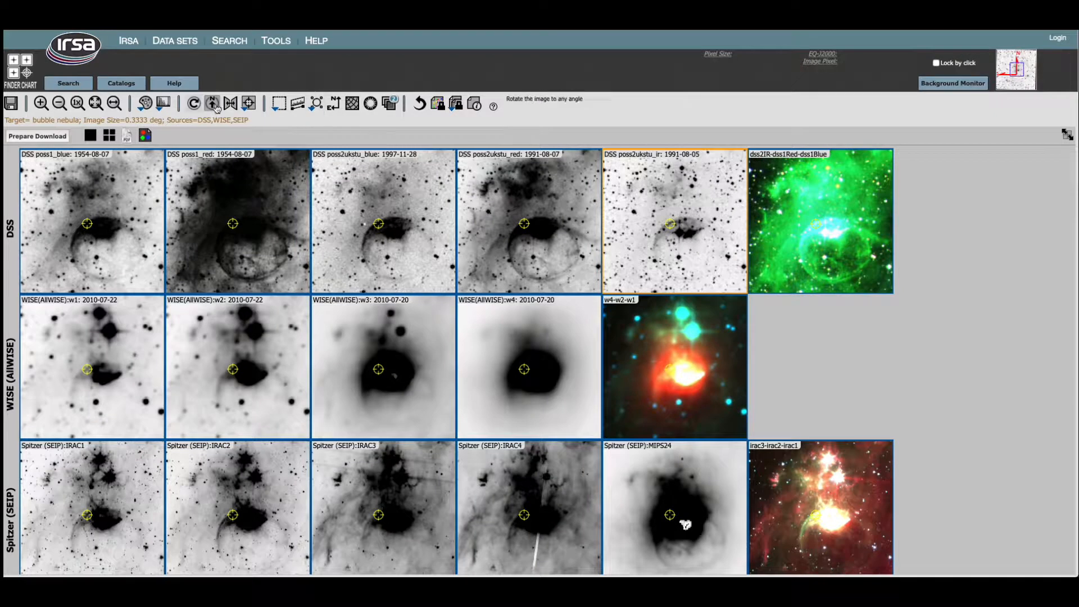
left_click(249, 106)
left_click(249, 107)
left_click(249, 106)
left_click(413, 157)
- Apply the blue-red-yellow color table to the single-band images and select the DSS three-color composite
left_click(145, 103)
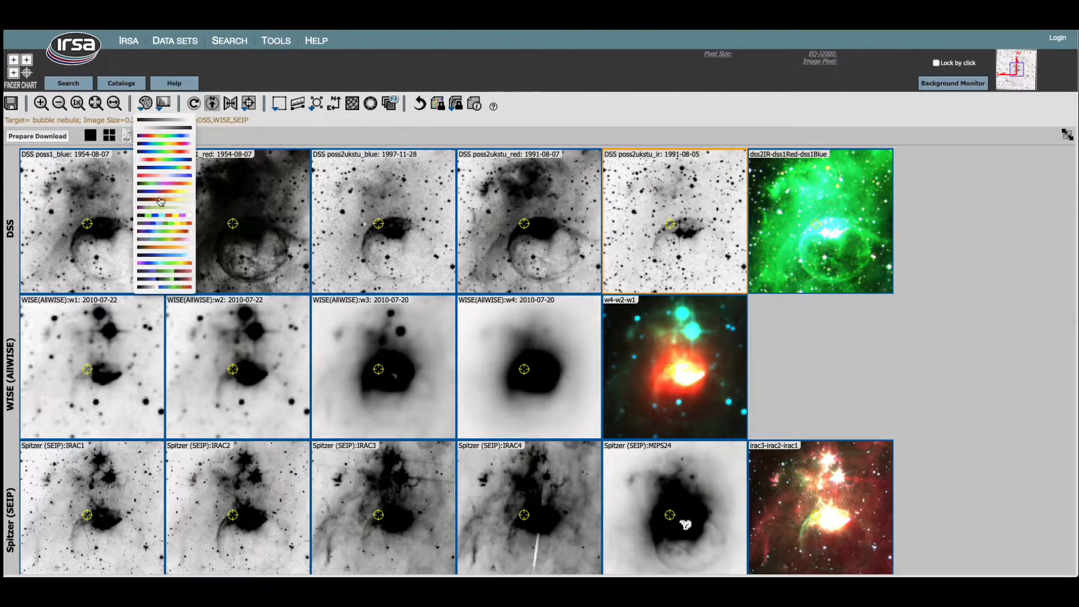
left_click(167, 193)
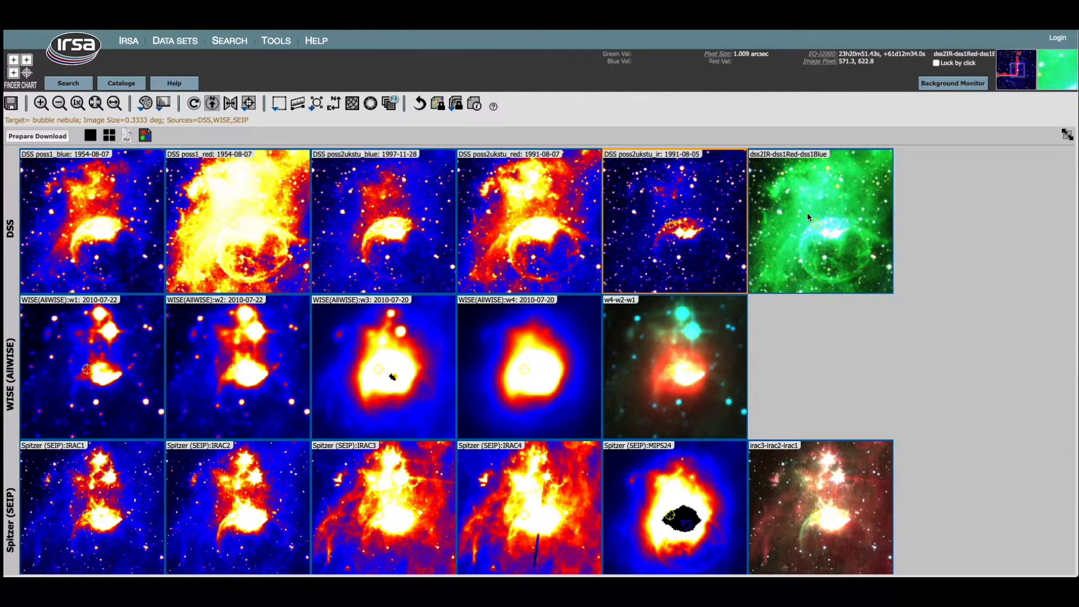
left_click(825, 212)
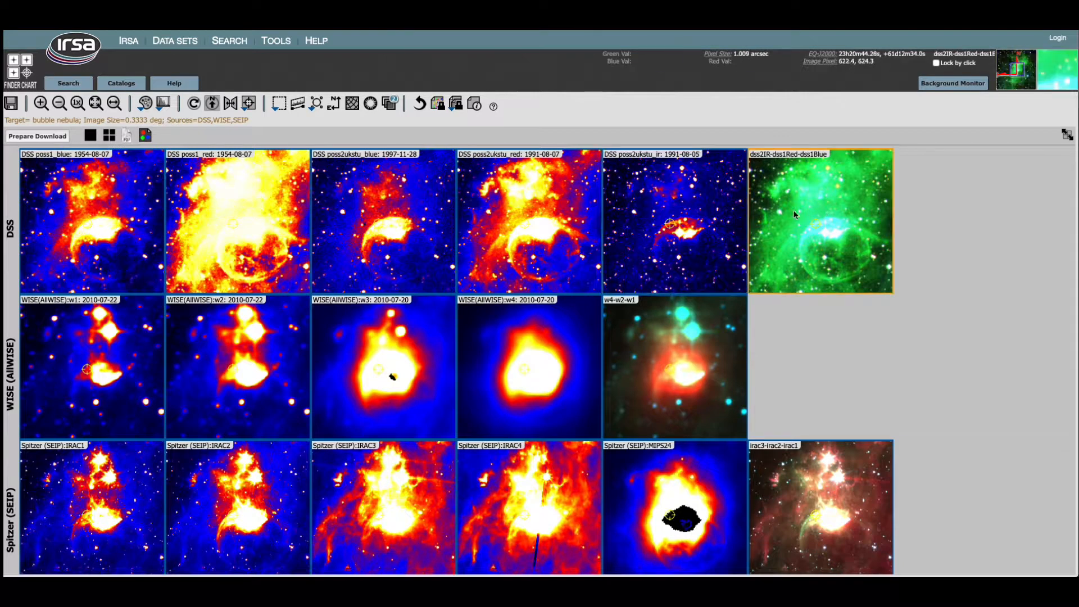
- Show the DSS three-color composite as a single image and hide its Image Search marker layer
left_click(90, 135)
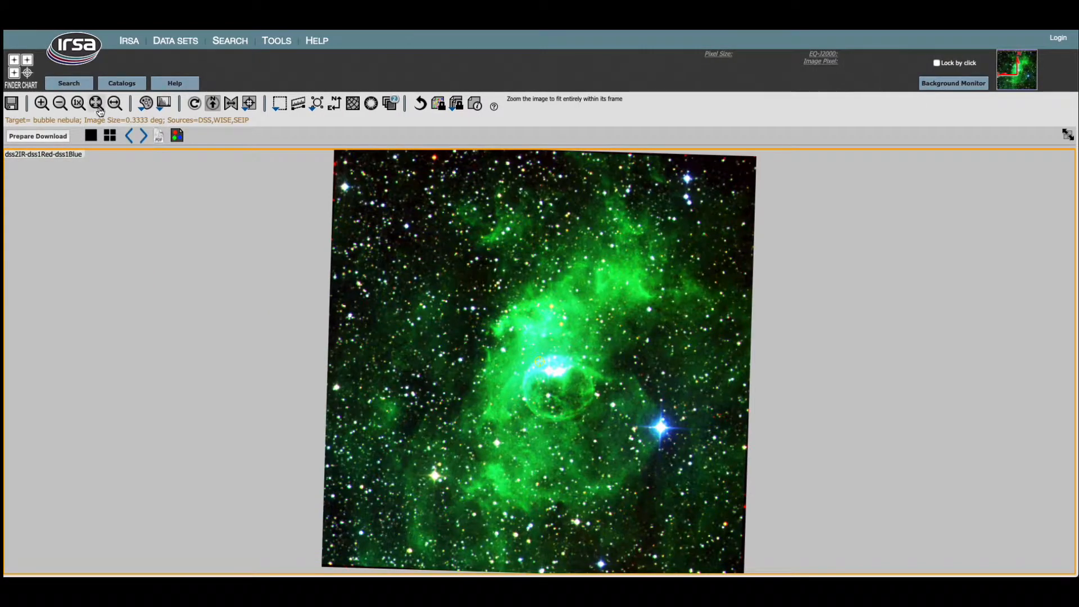
left_click(393, 104)
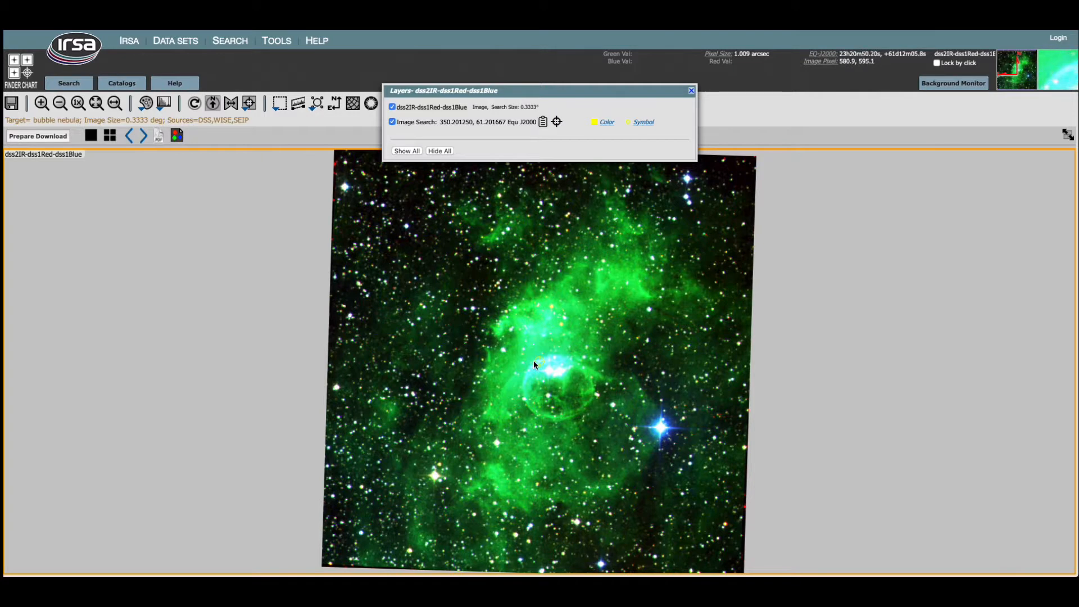
left_click(392, 123)
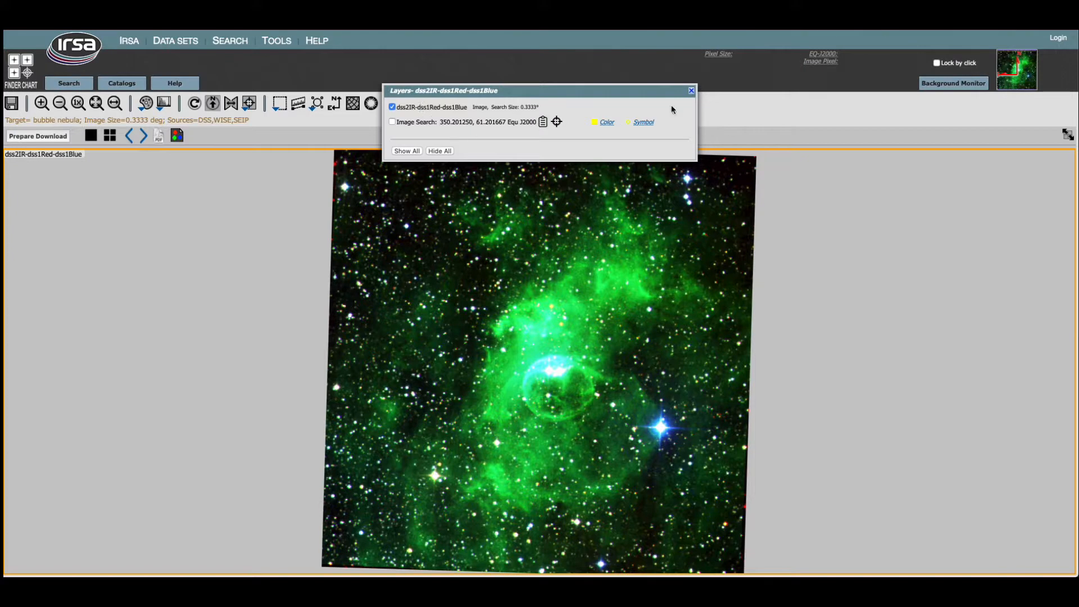
- Switch the composite's image layer off and back on, and close the layer list
left_click(393, 107)
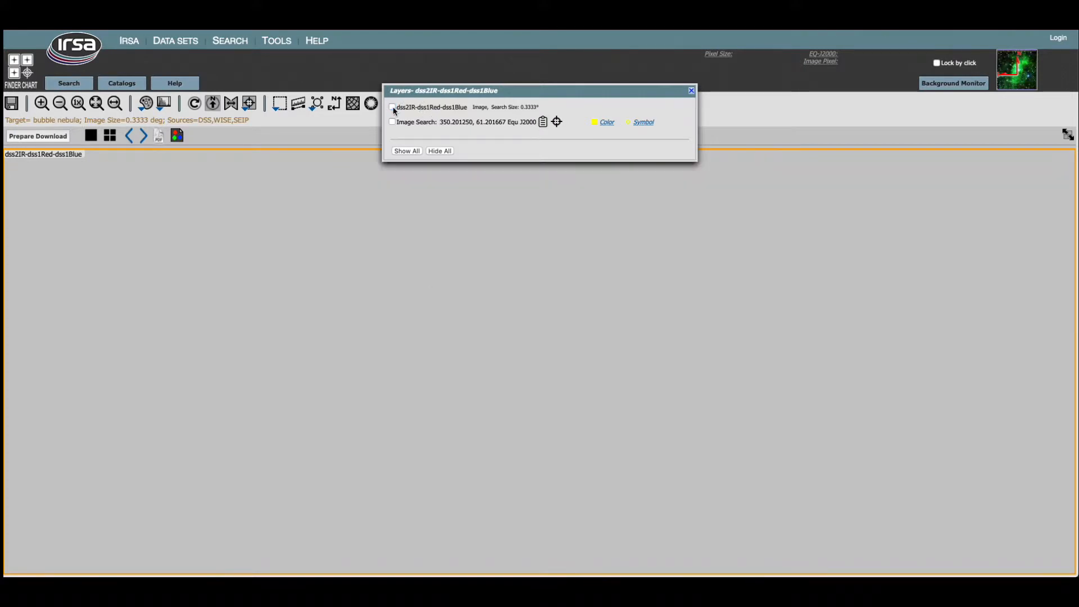
left_click(393, 108)
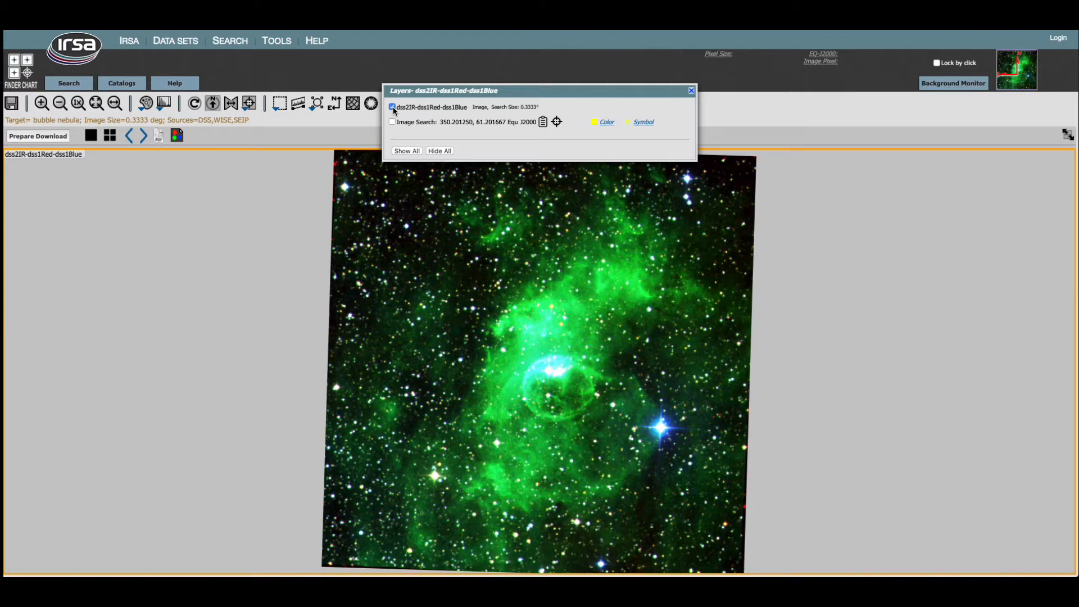
left_click_drag(694, 92, 696, 90)
left_click(693, 91)
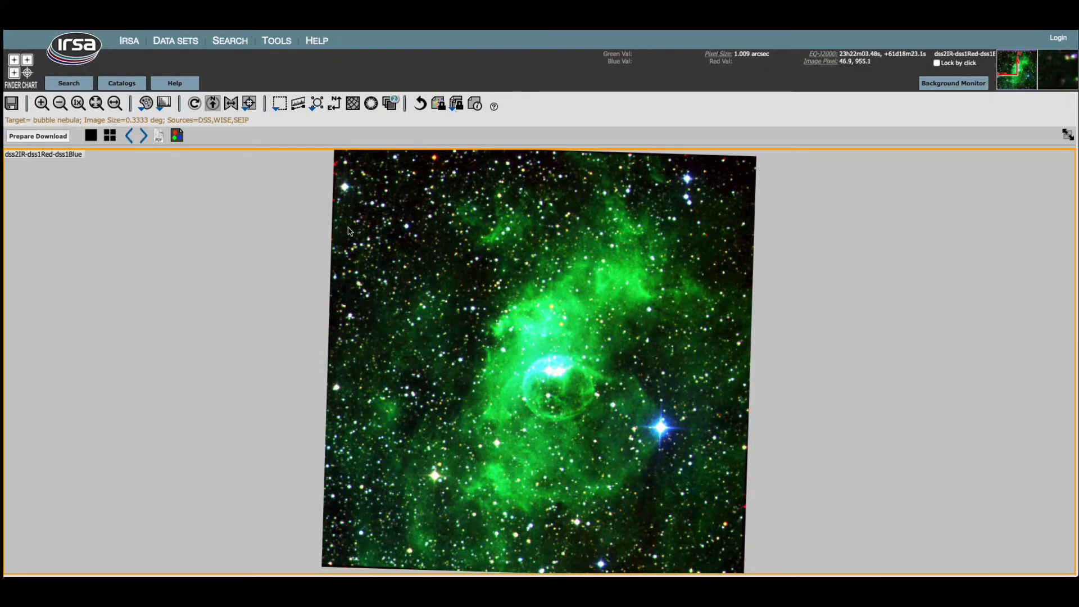
- Open the color stretch settings of the DSS composite and apply ZScale bounds to the red band
left_click(165, 107)
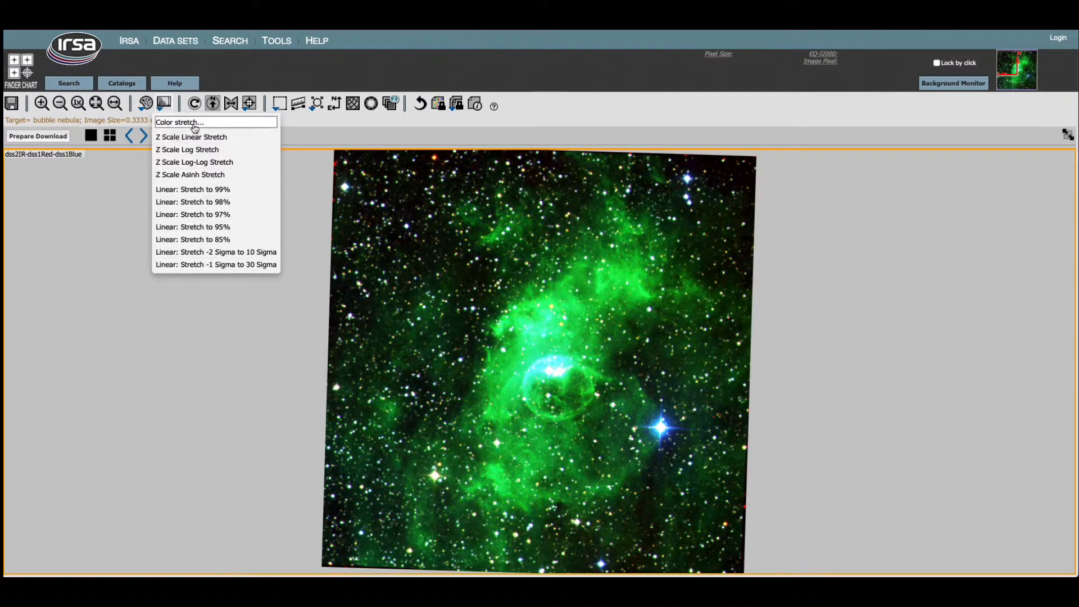
left_click(195, 123)
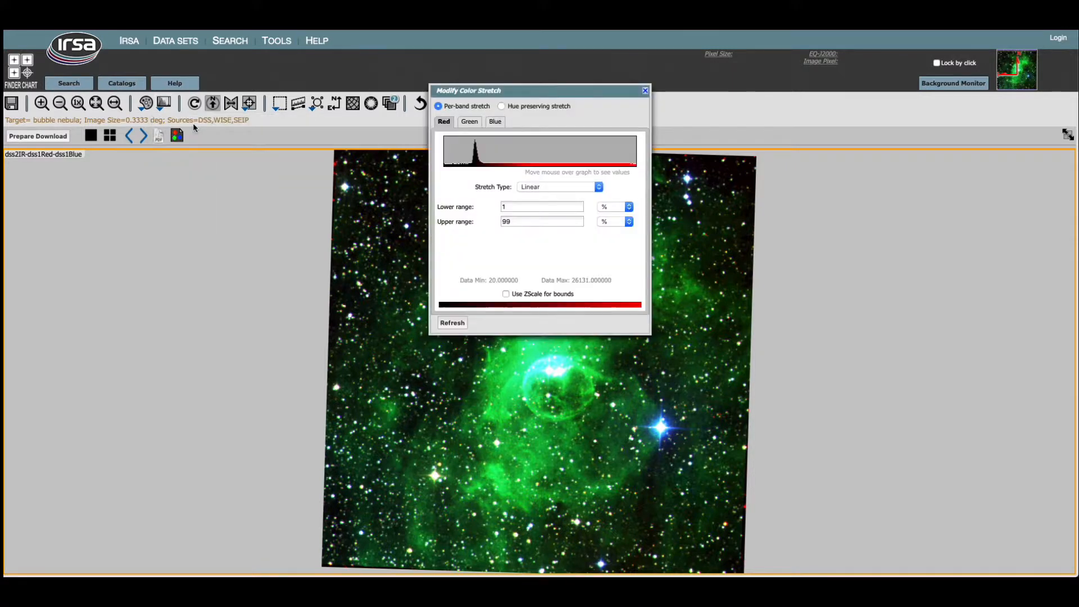
left_click(506, 294)
left_click(460, 326)
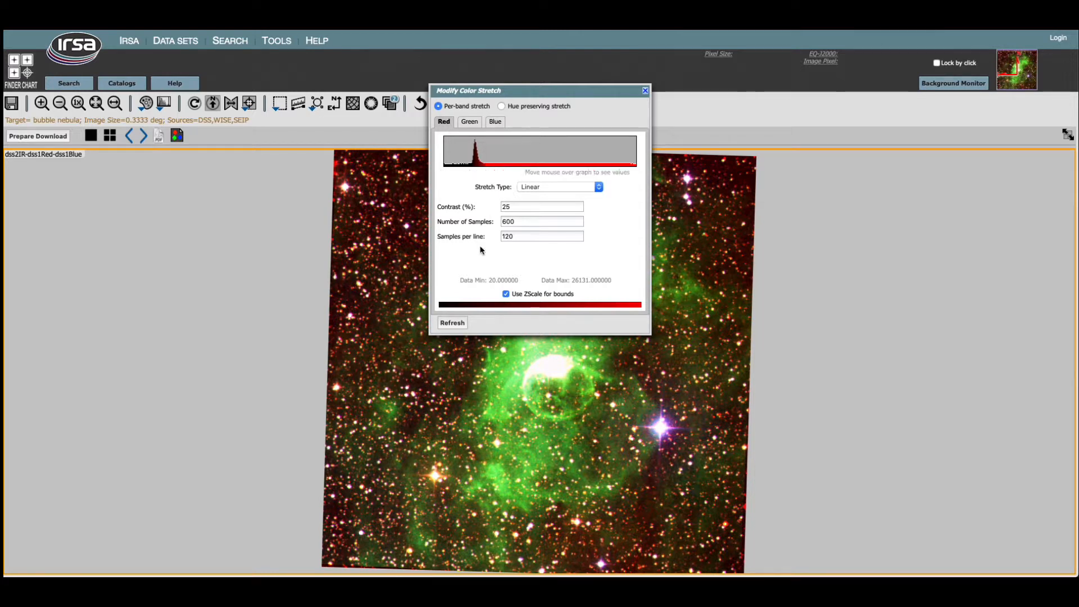
left_click(506, 294)
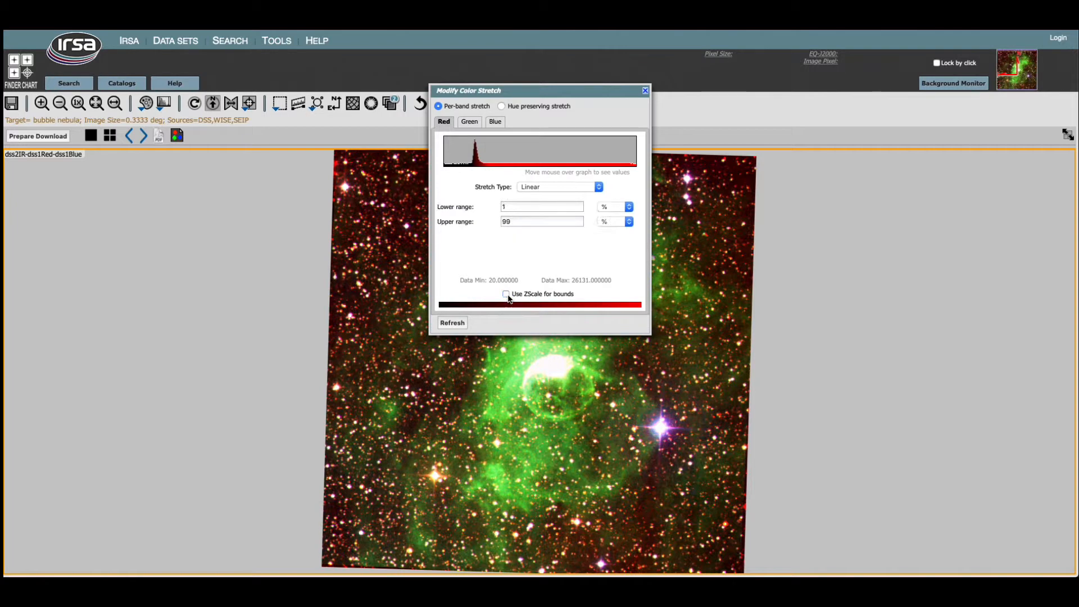
left_click(506, 295)
- Apply ZScale bounds to the green and blue bands of the DSS composite
left_click(469, 122)
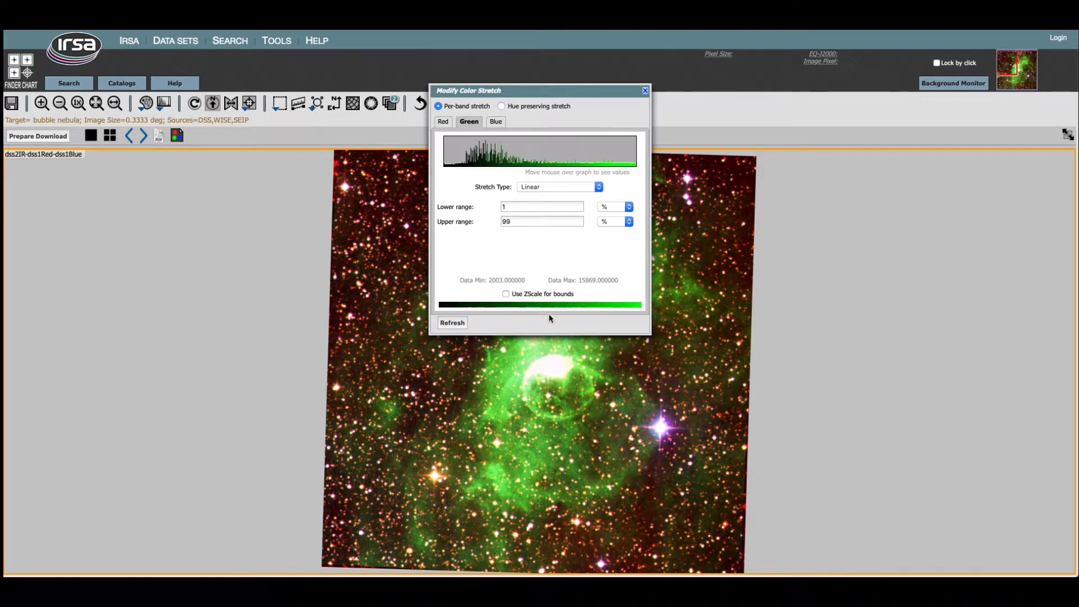
left_click(506, 295)
left_click(453, 324)
left_click(521, 294)
left_click(521, 294)
left_click(495, 121)
left_click(506, 294)
left_click(453, 324)
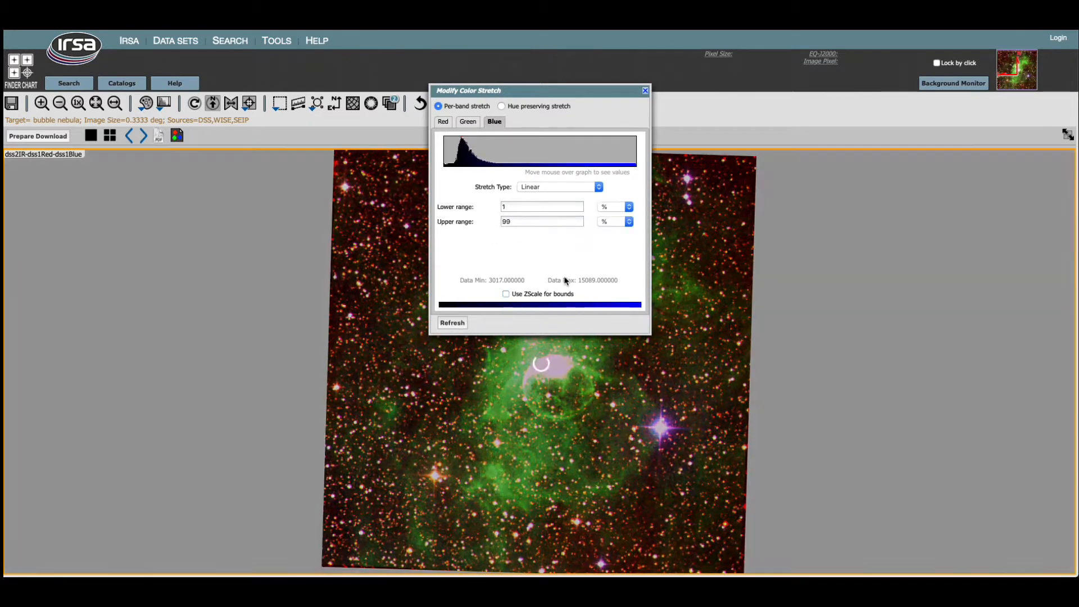
- Set the stretch type to Sqrt for the red, green and blue bands of the composite
left_click(444, 122)
left_click(530, 187)
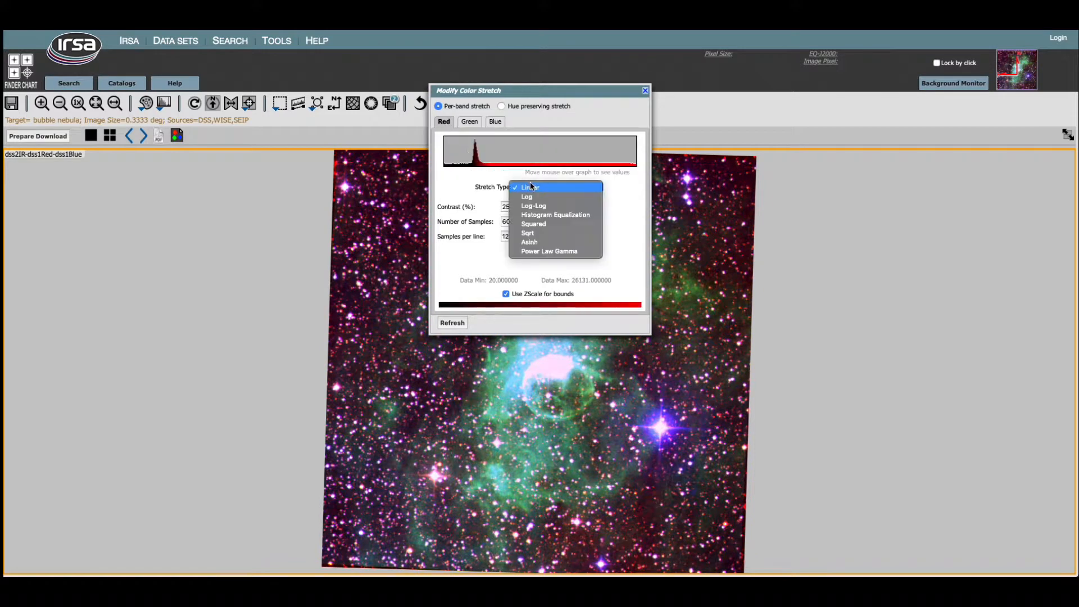
left_click(549, 234)
left_click(462, 326)
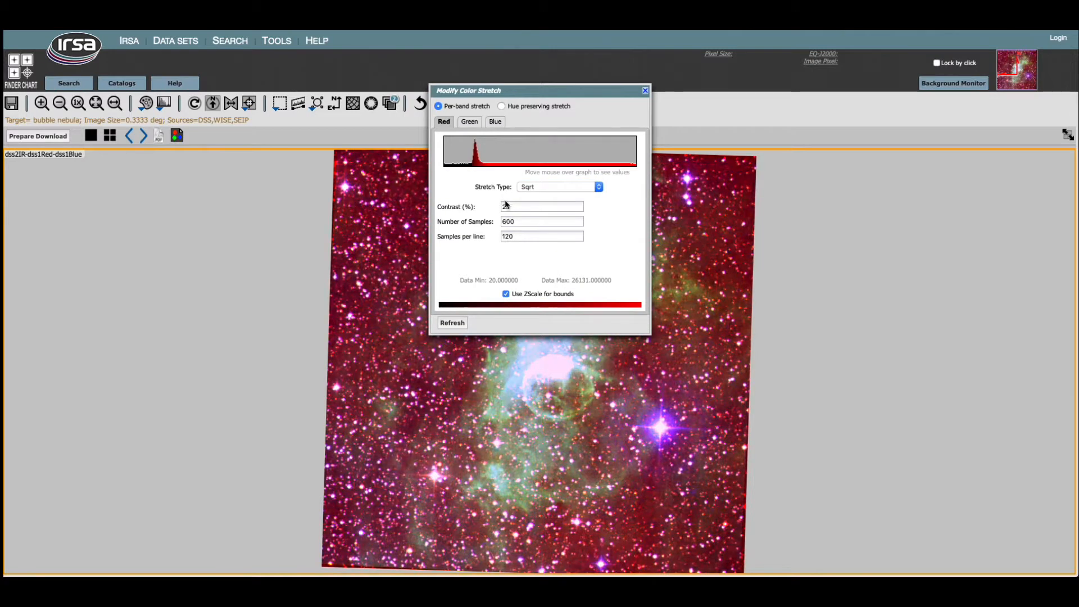
left_click(470, 122)
left_click(533, 189)
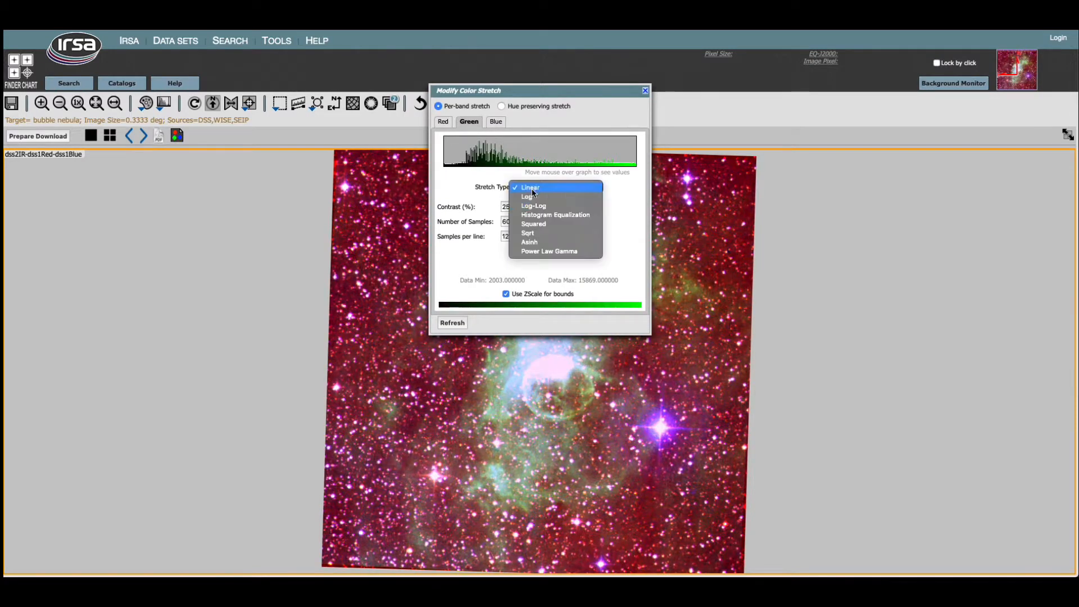
left_click(538, 232)
left_click(453, 323)
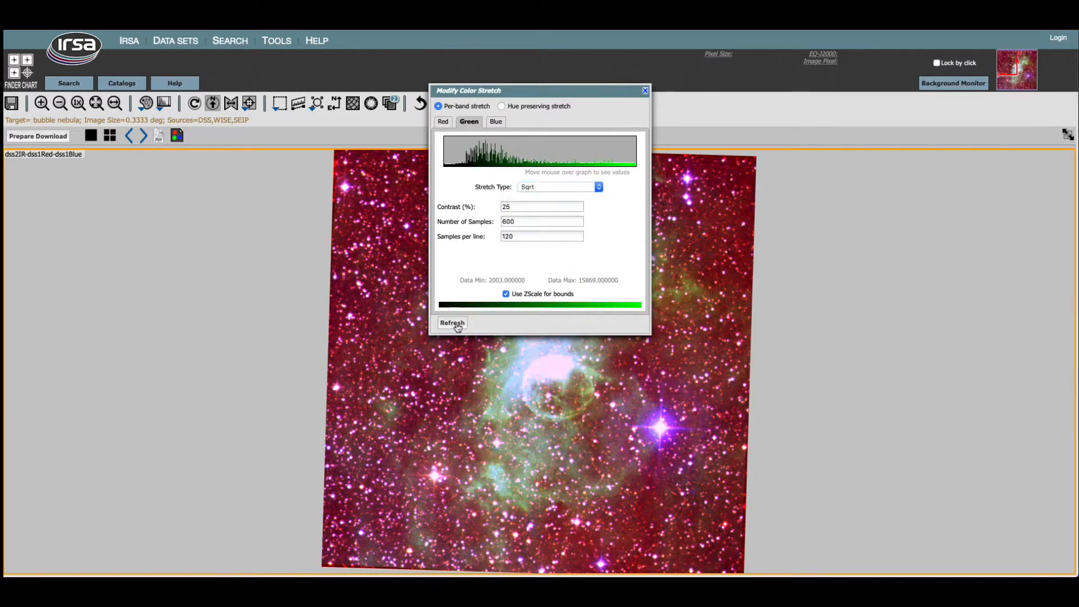
left_click(557, 186)
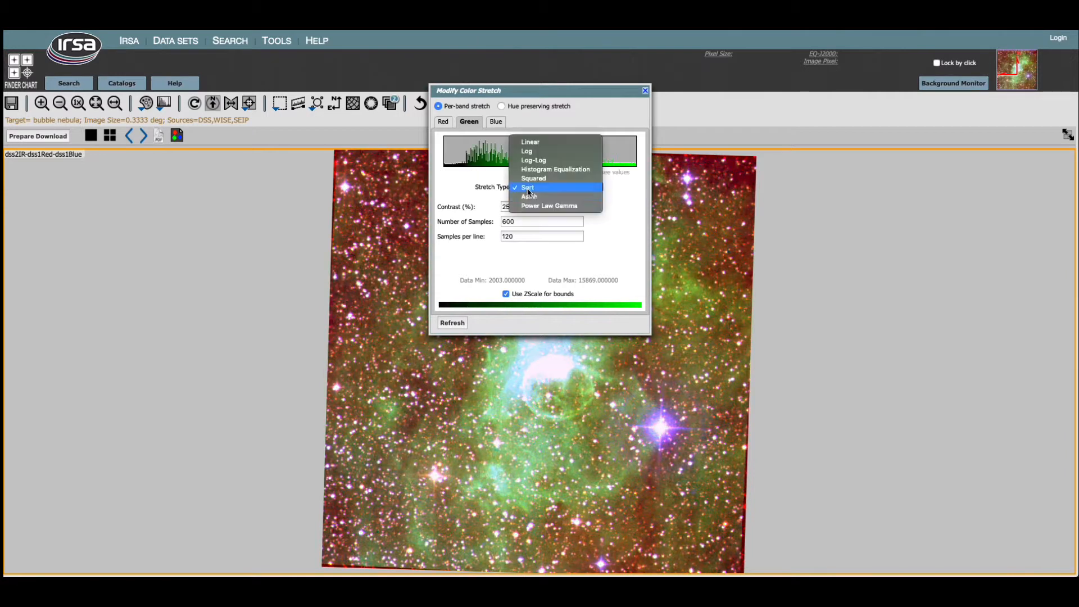
left_click(498, 121)
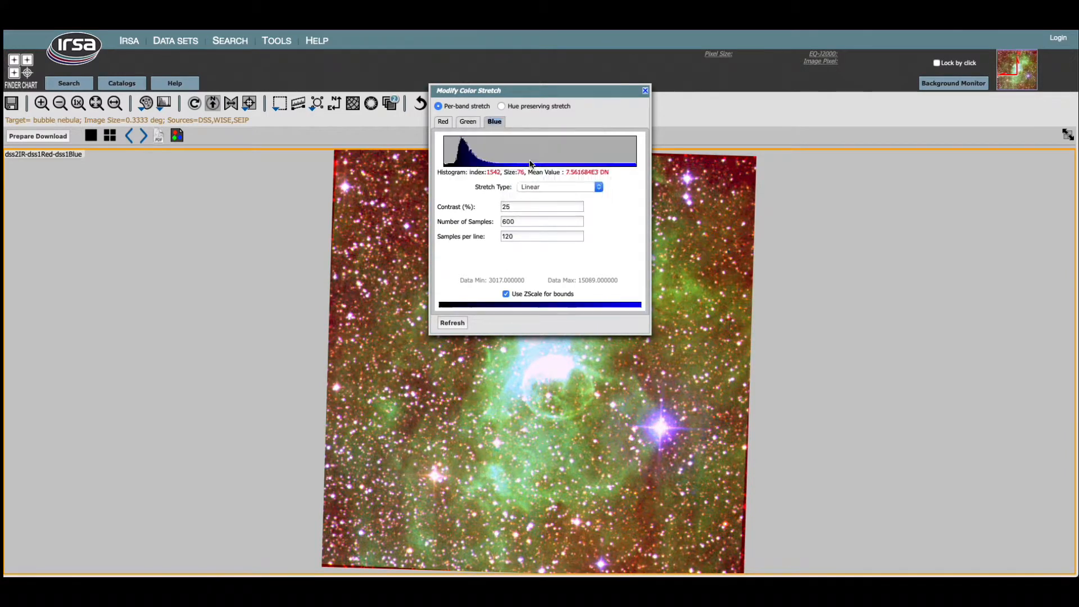
left_click(546, 186)
left_click(542, 233)
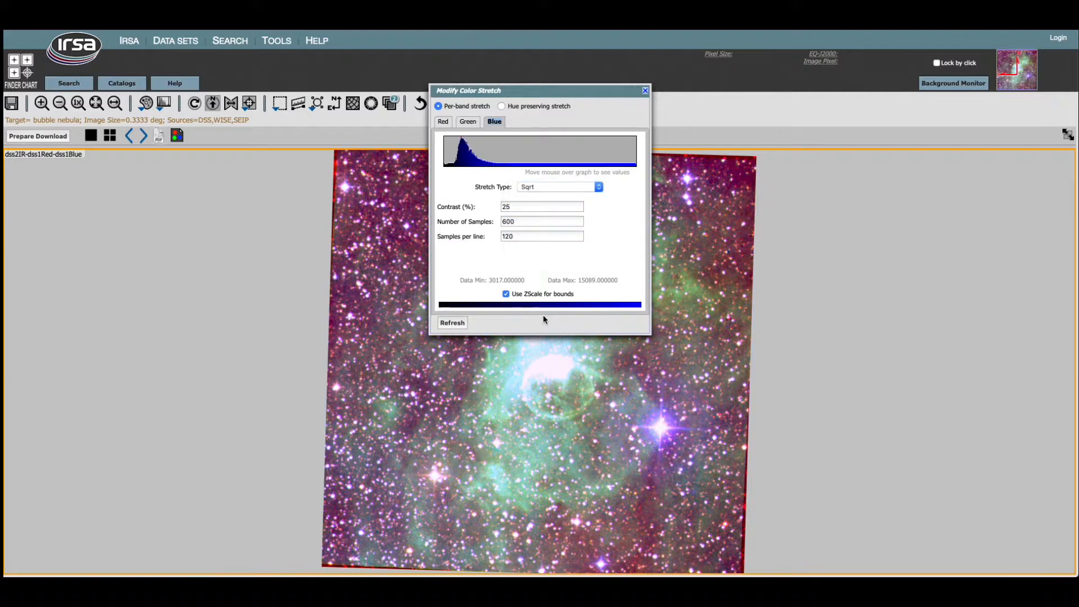
- Move the stretch settings off the image and turn off ZScale bounds for the blue, green and red bands
left_click_drag(538, 91, 174, 149)
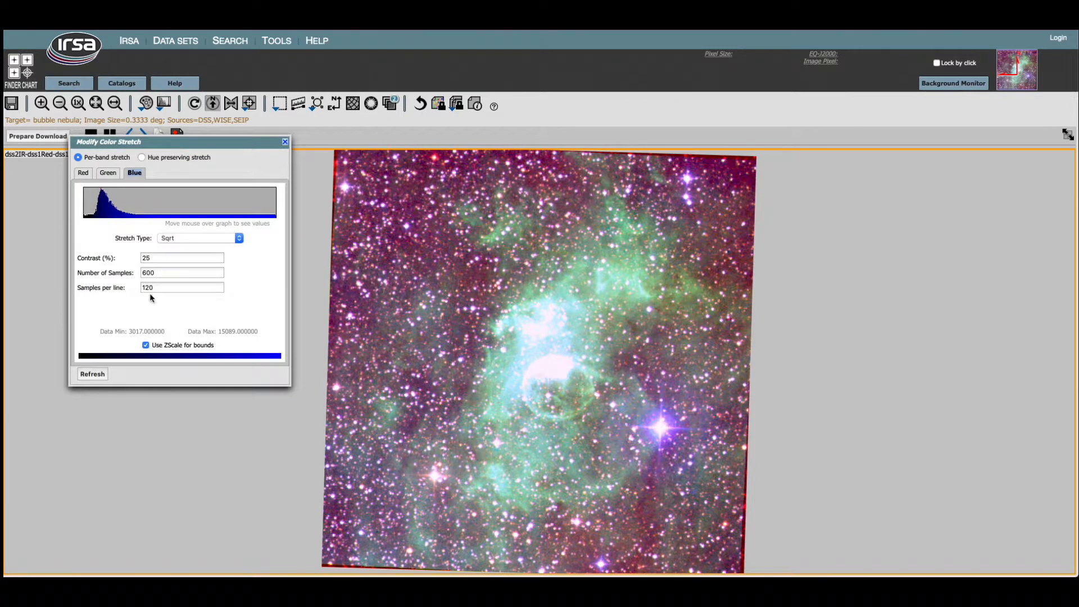
left_click(145, 345)
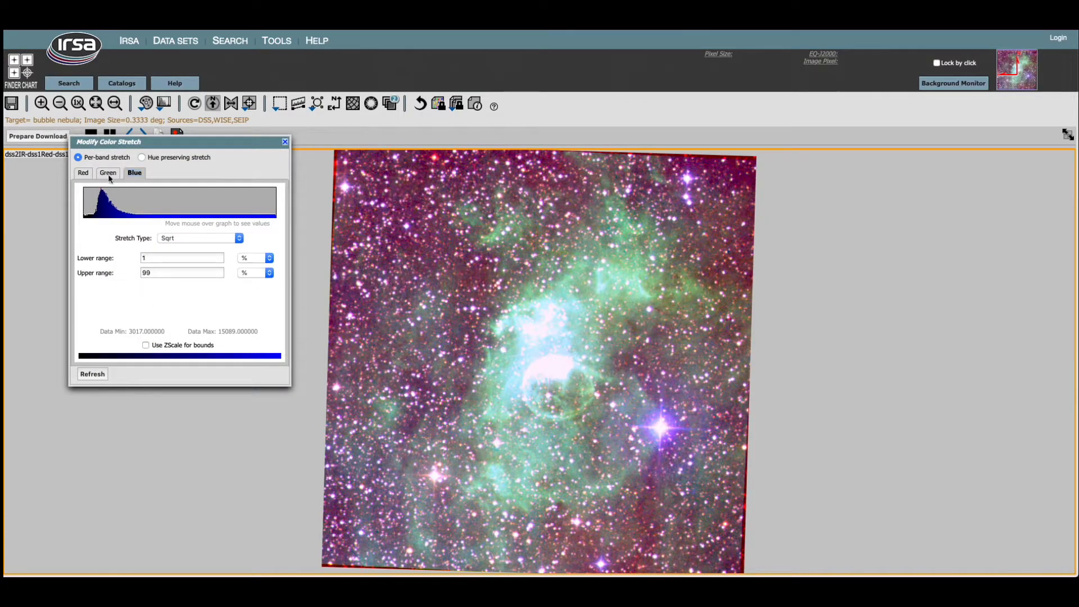
left_click(109, 173)
left_click(145, 345)
left_click(83, 173)
left_click(146, 345)
left_click(104, 374)
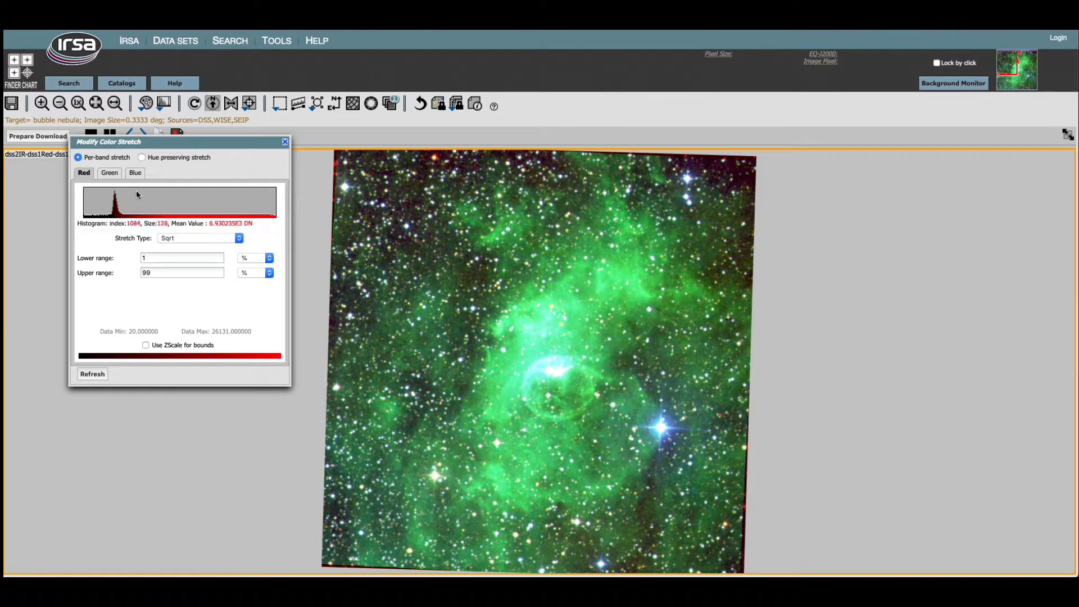
- Set the stretch type to Power Law Gamma for the red, green and blue bands
left_click(175, 239)
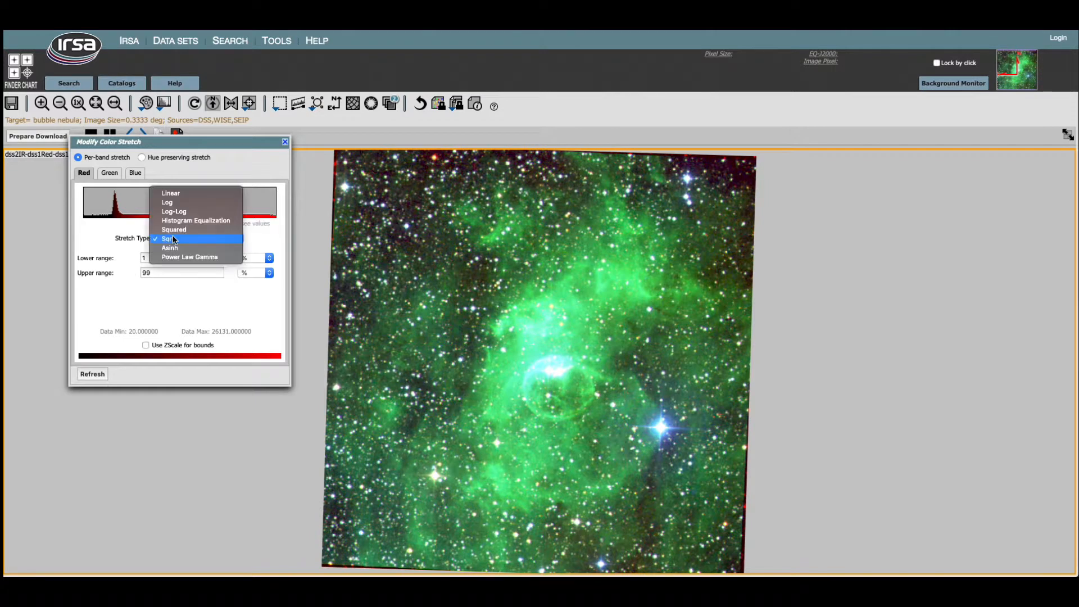
left_click(201, 260)
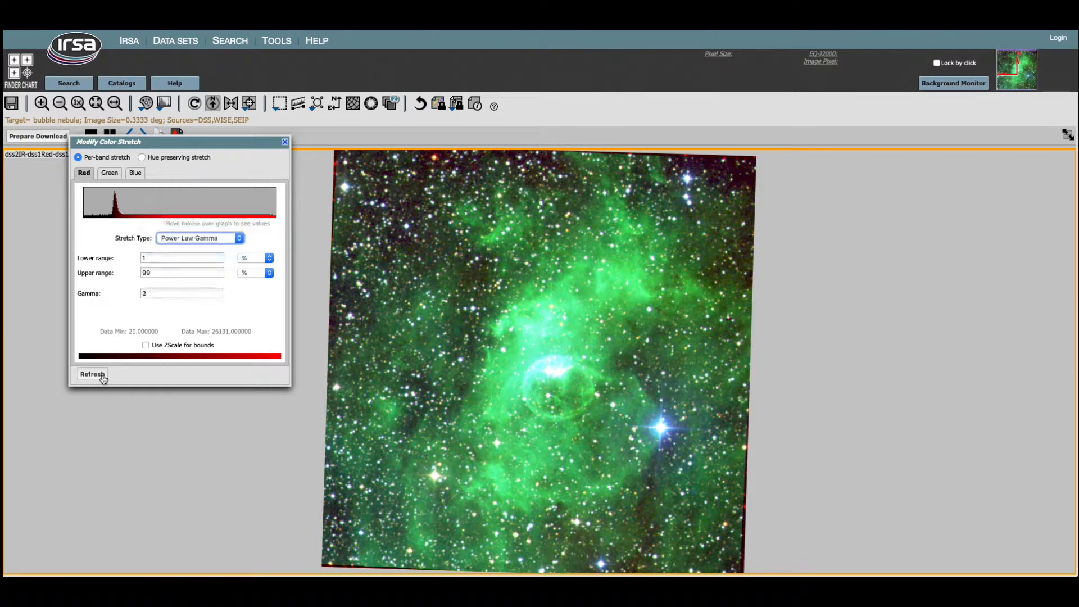
left_click(110, 173)
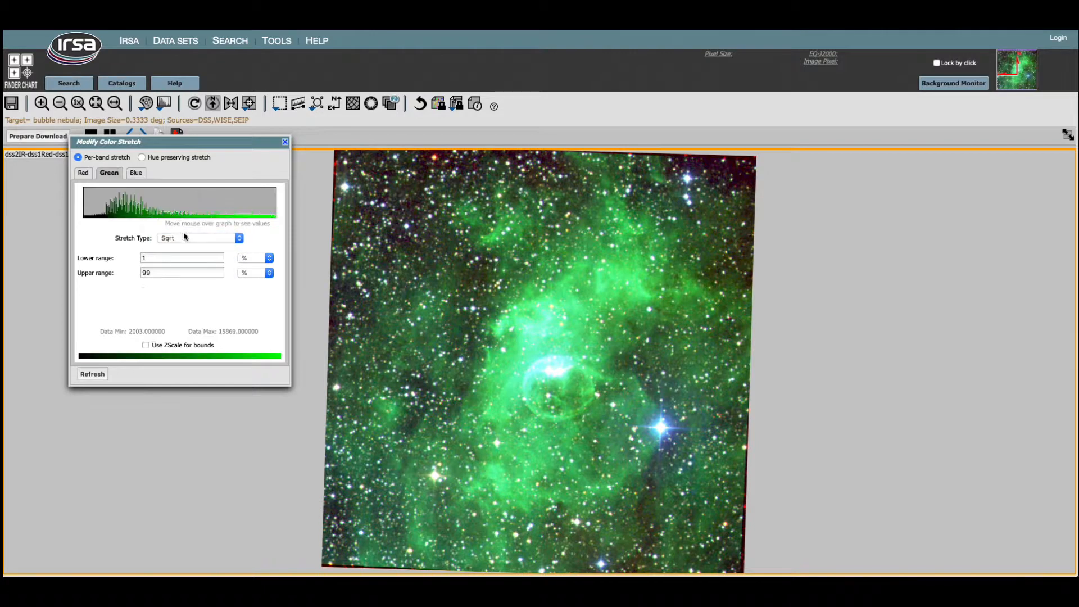
left_click(200, 237)
left_click(192, 257)
left_click(135, 172)
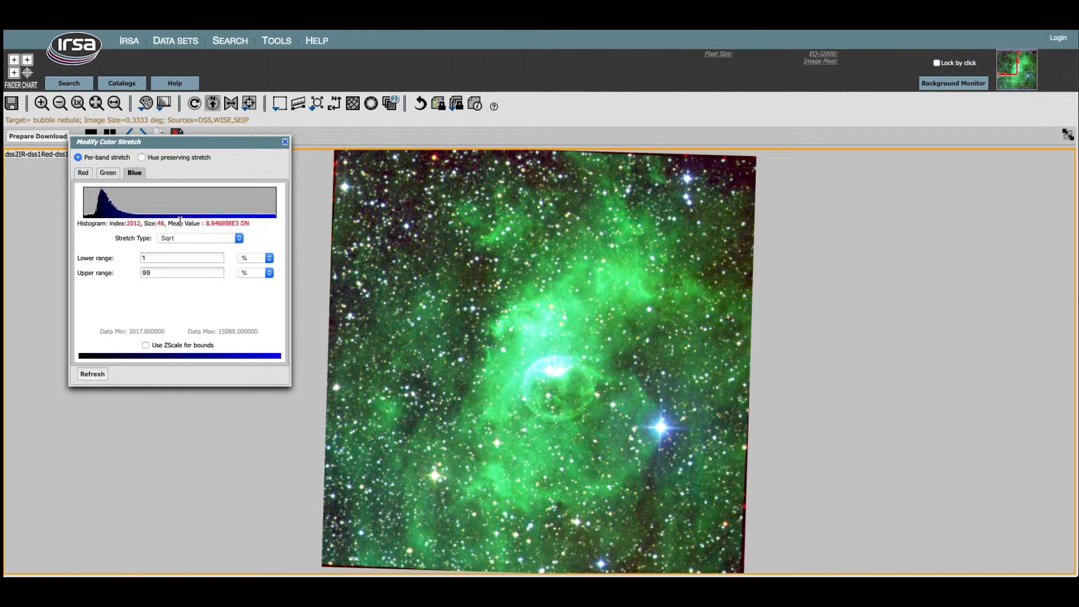
left_click(184, 239)
left_click(177, 258)
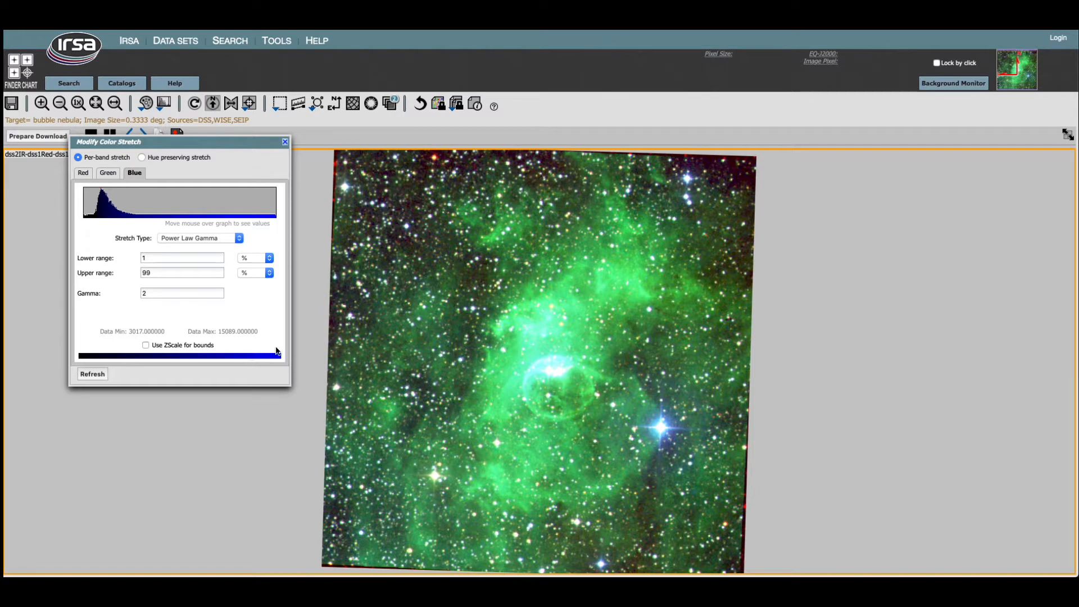
- Apply a Log stretch to the blue, green and red bands of the DSS composite and close the stretch settings
left_click(193, 240)
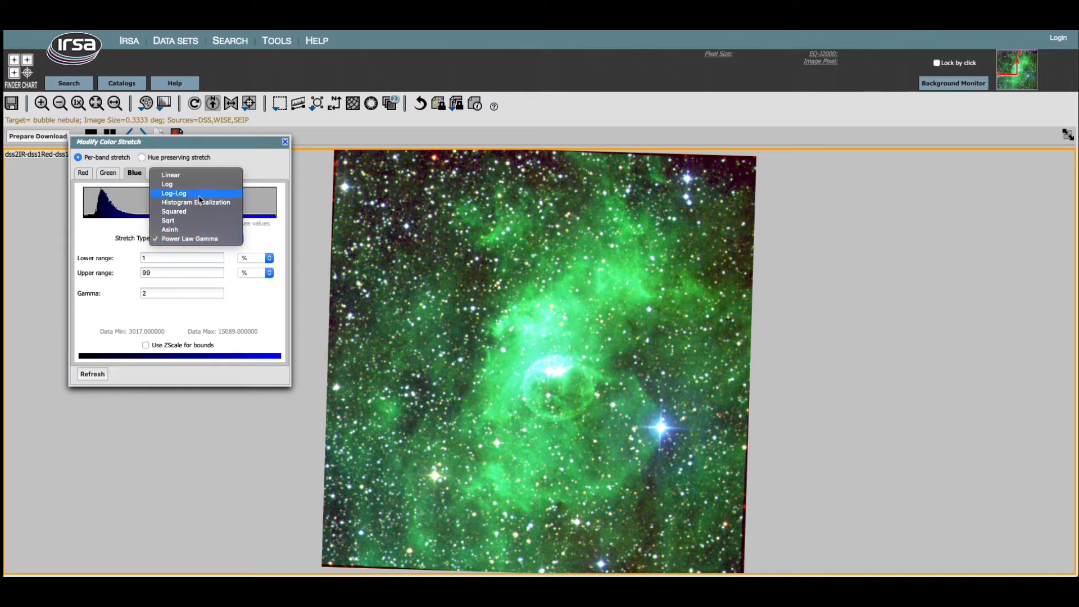
left_click(168, 184)
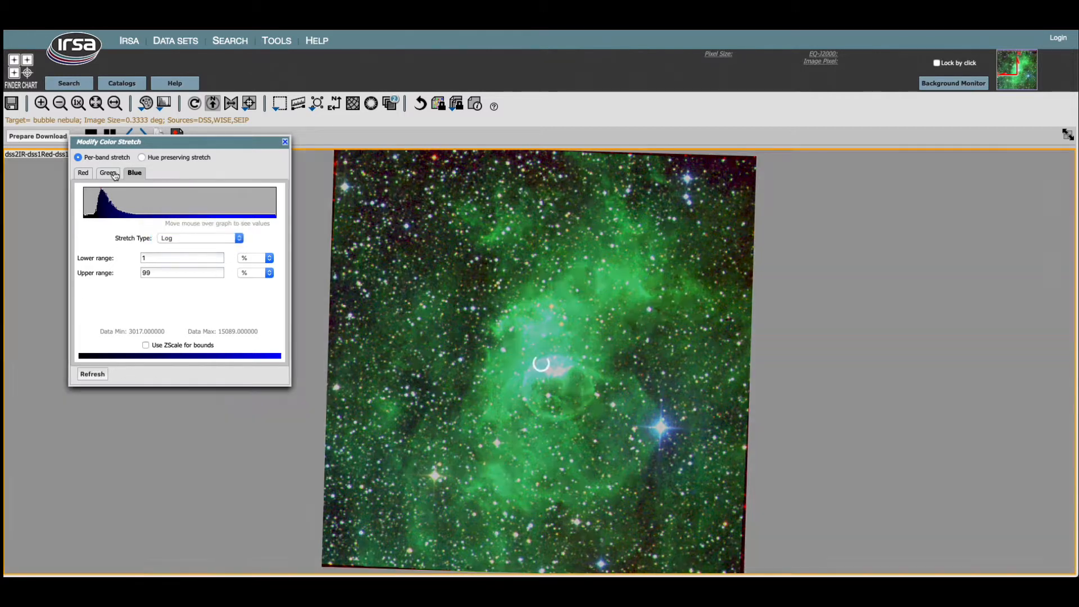
left_click(109, 173)
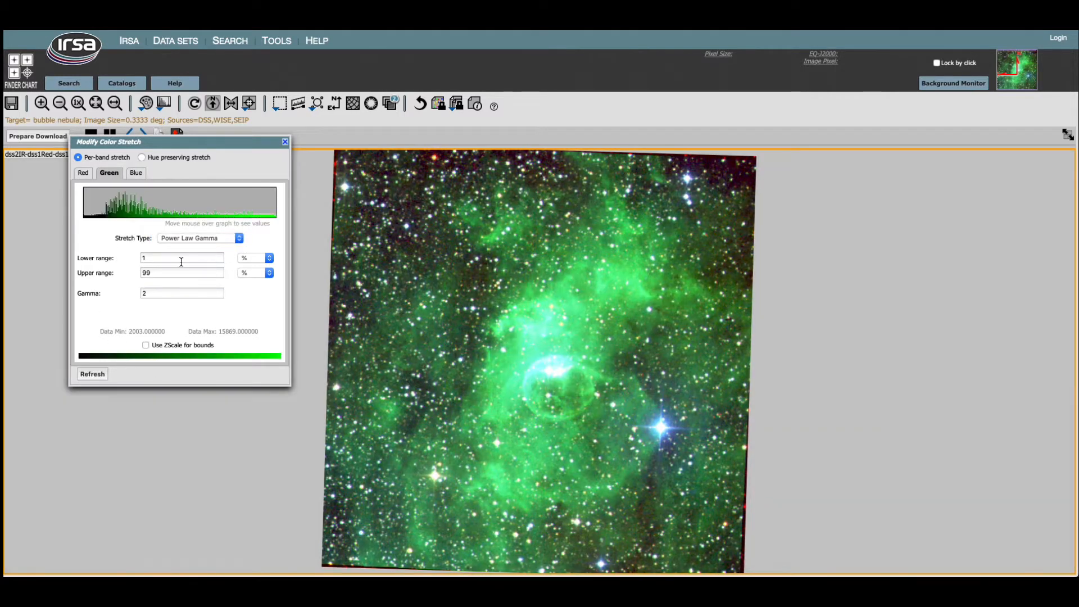
left_click(184, 238)
left_click(179, 184)
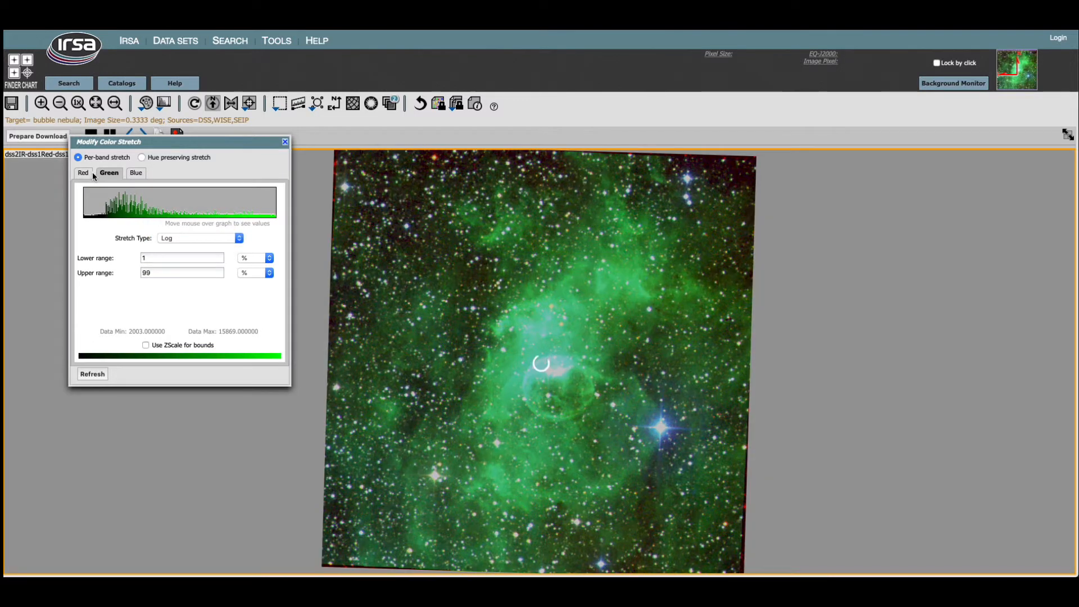
left_click(88, 173)
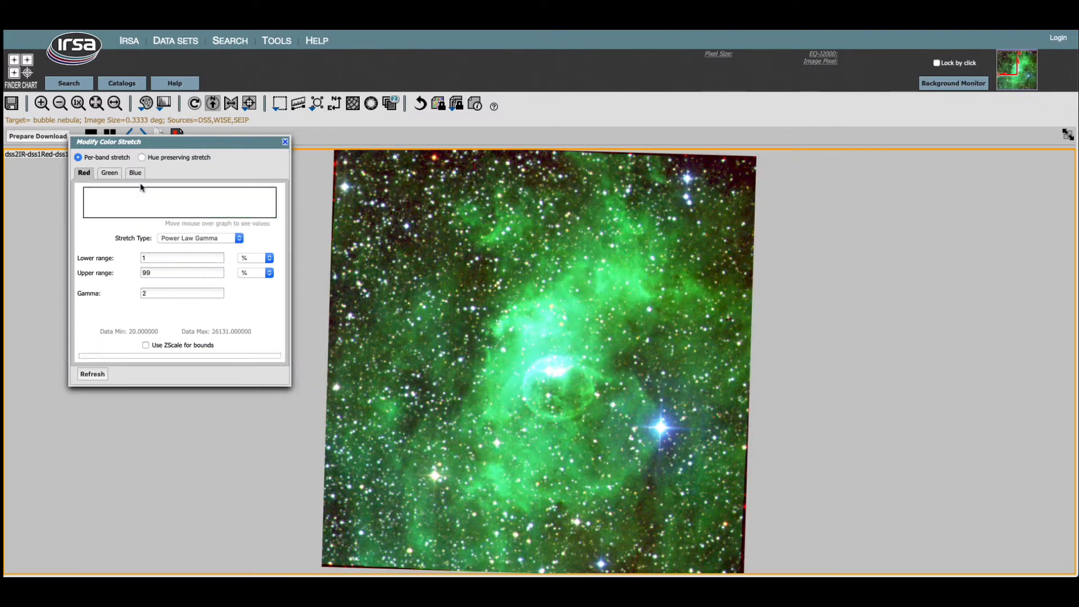
left_click(173, 239)
left_click(173, 185)
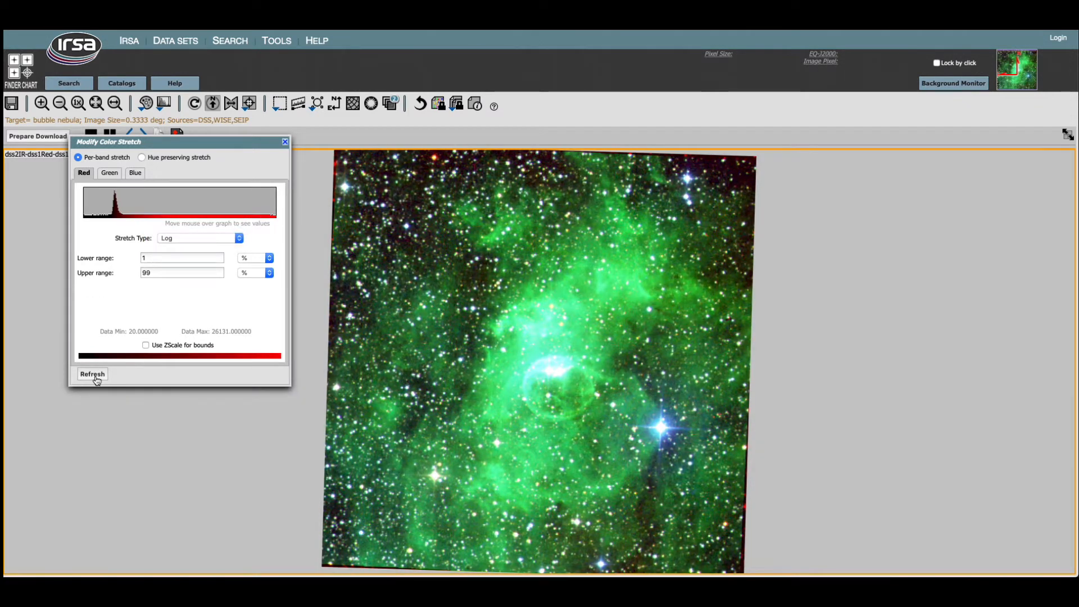
left_click(96, 378)
left_click(285, 142)
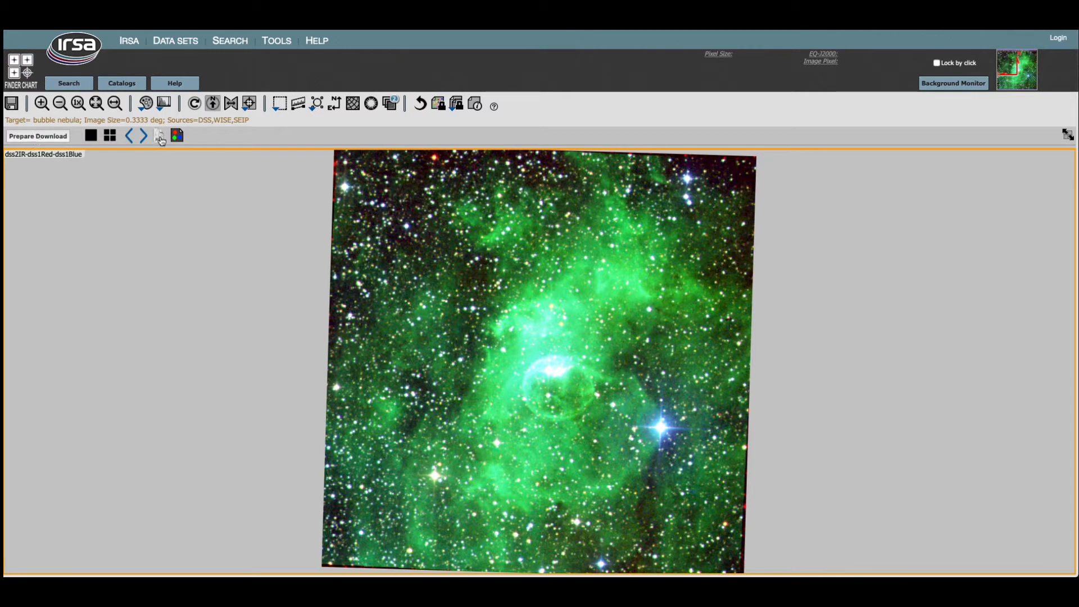
left_click(43, 137)
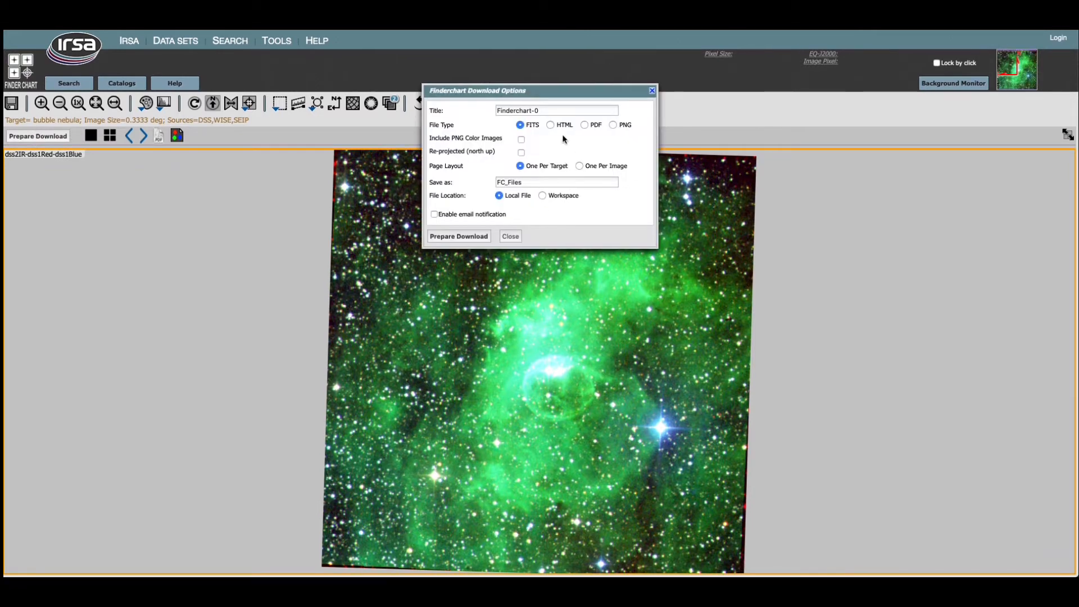
left_click(613, 125)
left_click(510, 237)
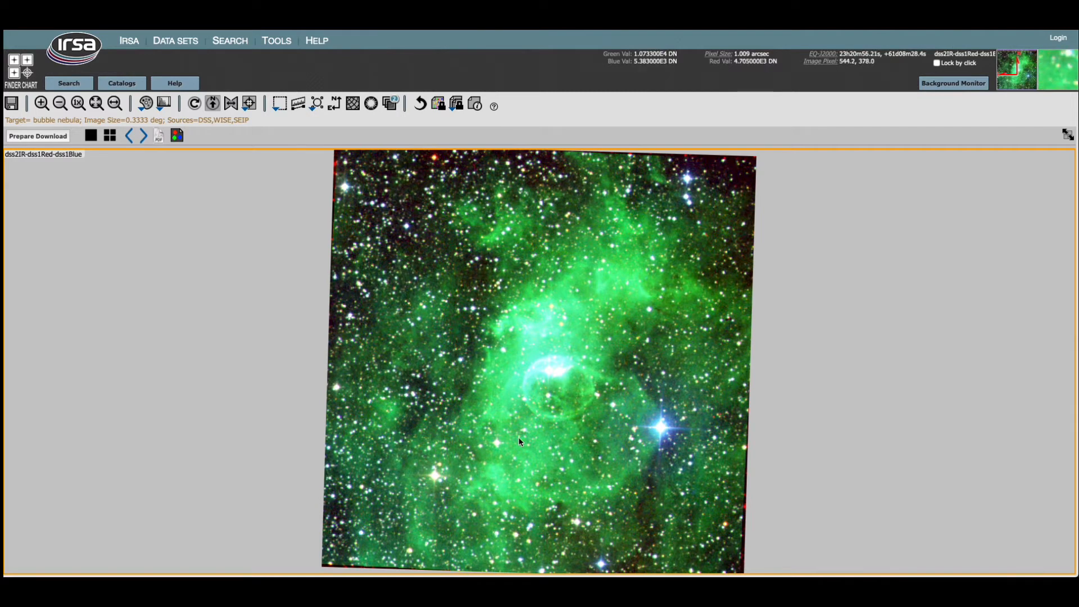
- Display the WISE w4-w2-w1 composite and hide its Image Search marker layer
left_click(144, 135)
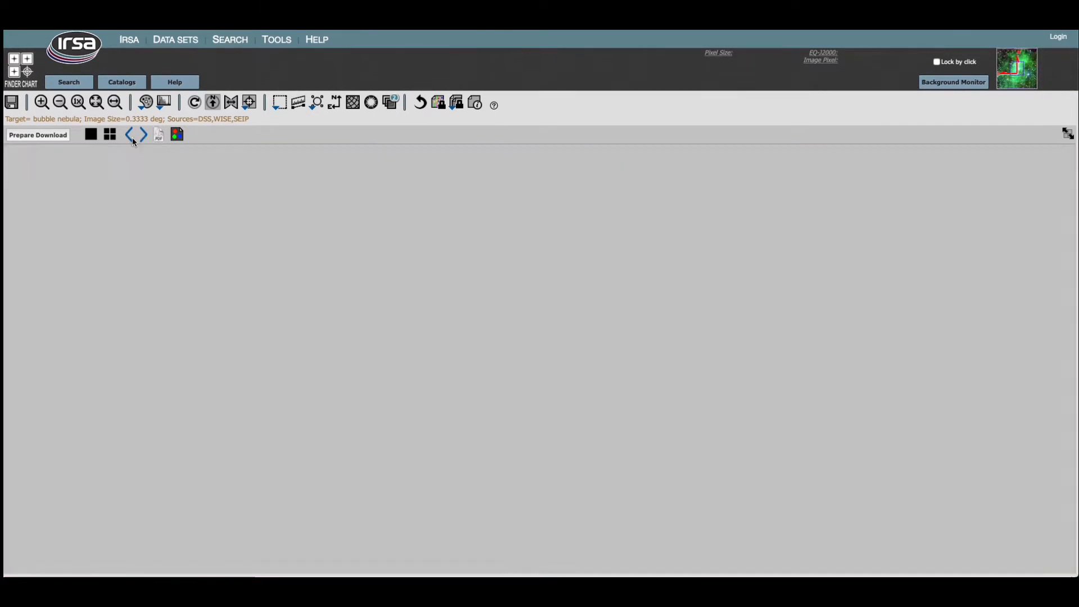
left_click(144, 135)
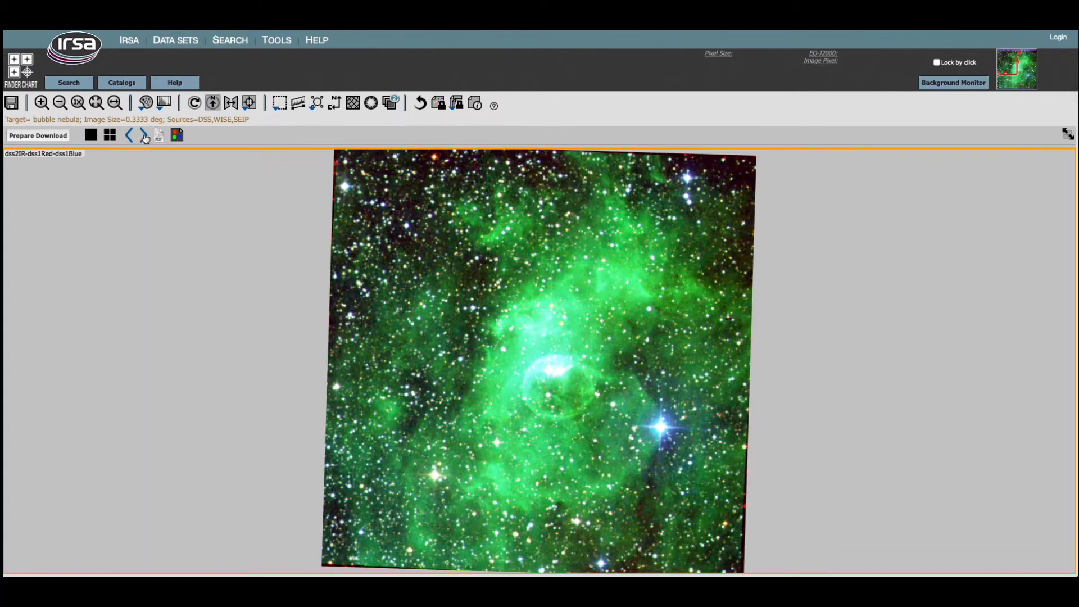
left_click(144, 135)
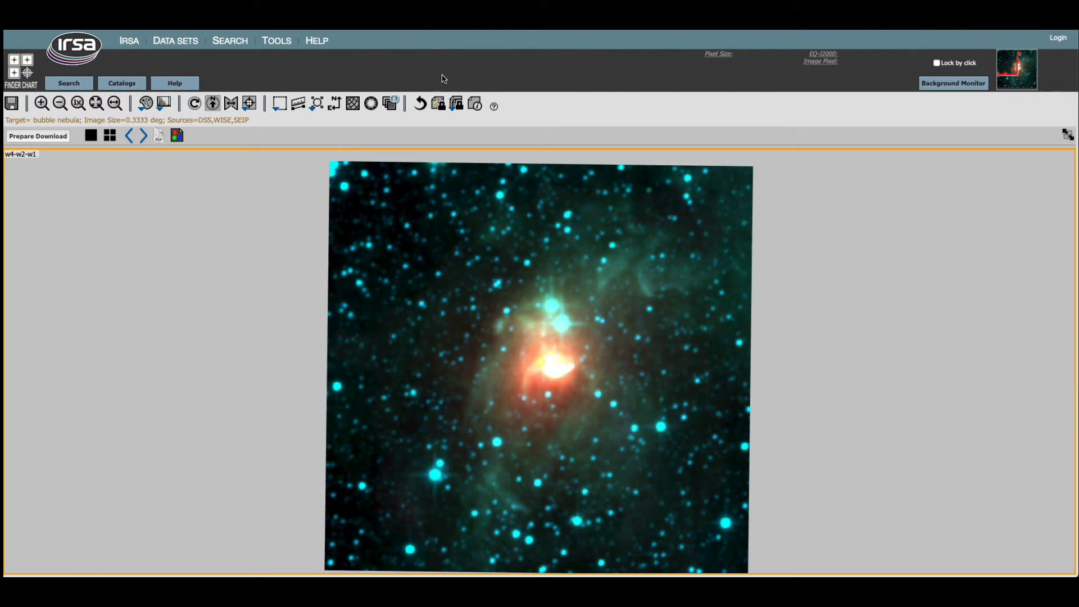
left_click(392, 104)
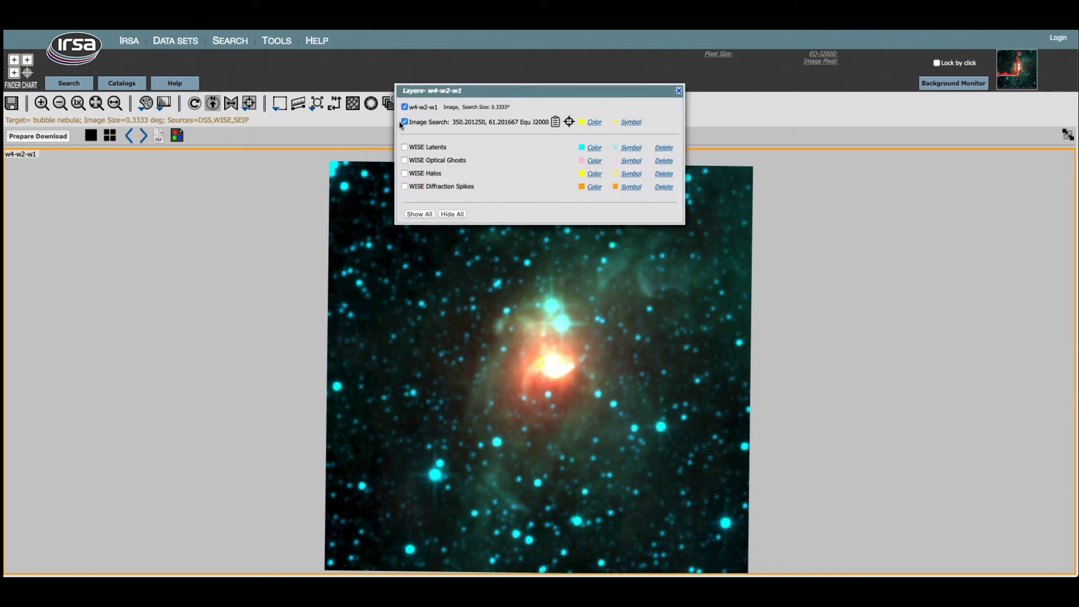
left_click(679, 90)
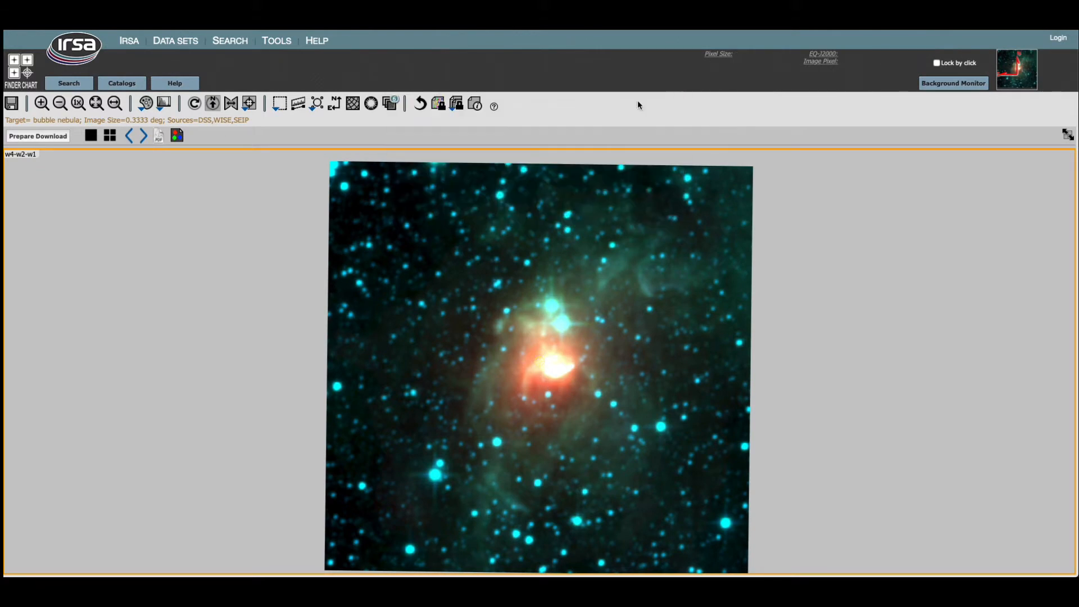
- Display the Spitzer irac3-irac2-irac1 composite and hide its Image Search marker layer
left_click(145, 139)
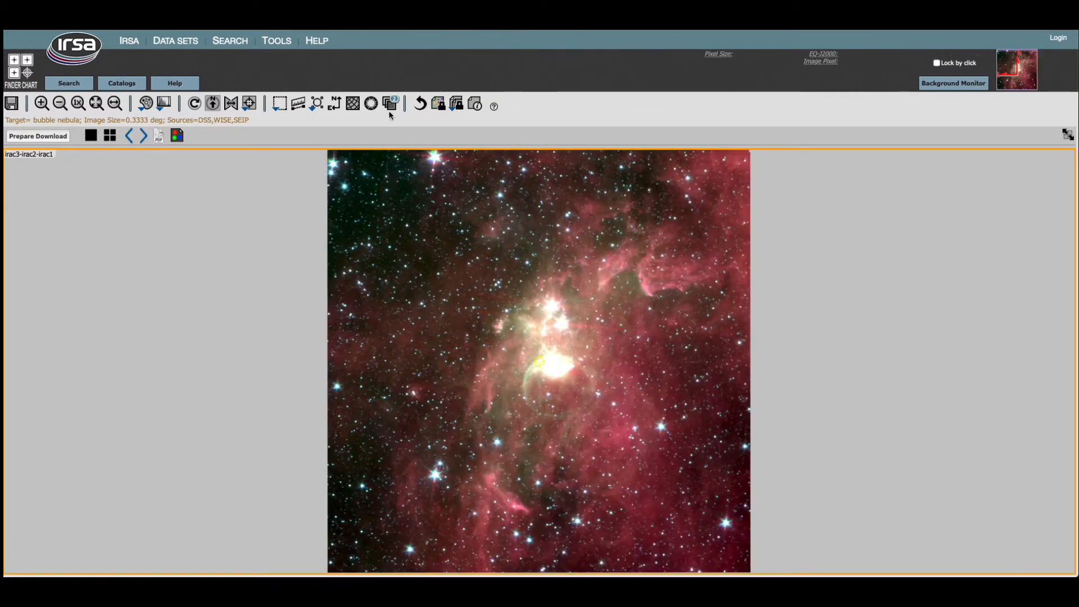
left_click(393, 106)
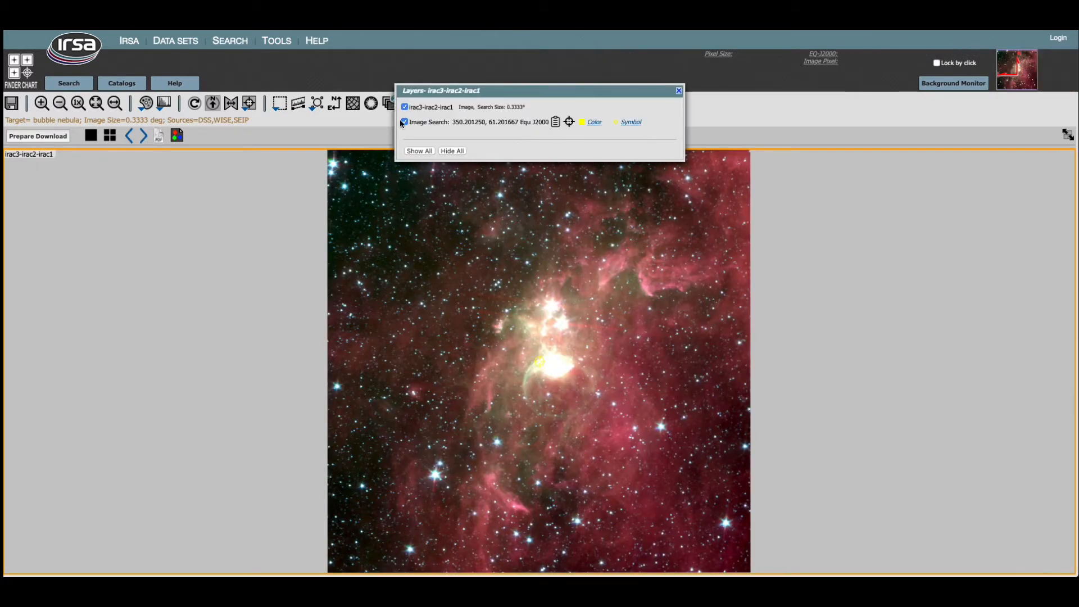
left_click(678, 91)
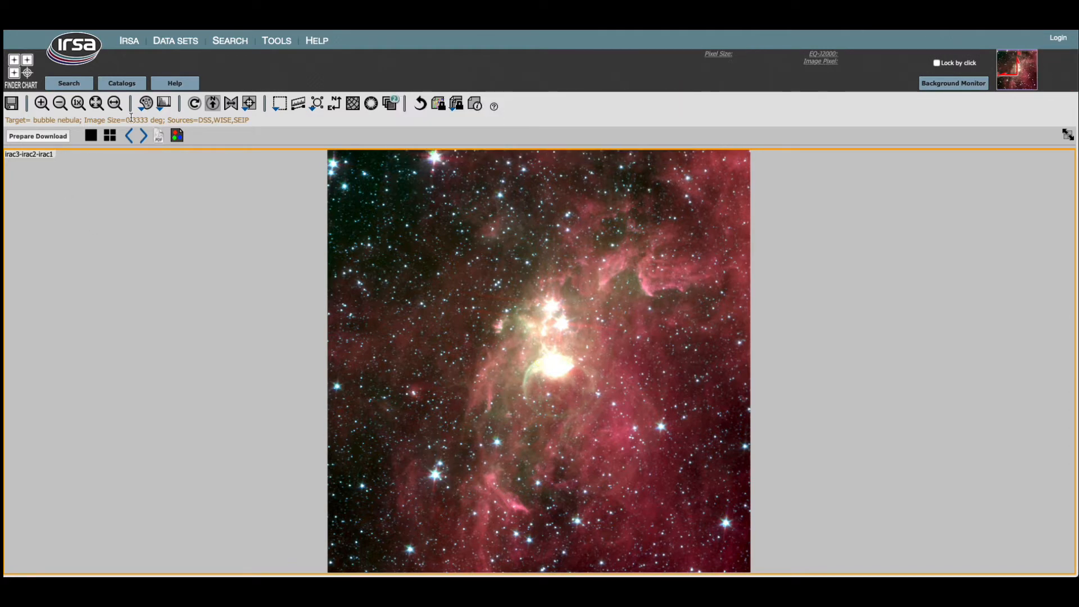
- Apply the preset Log stretch to 98% to the Spitzer IRAC composite
left_click(163, 104)
left_click(163, 105)
left_click(164, 105)
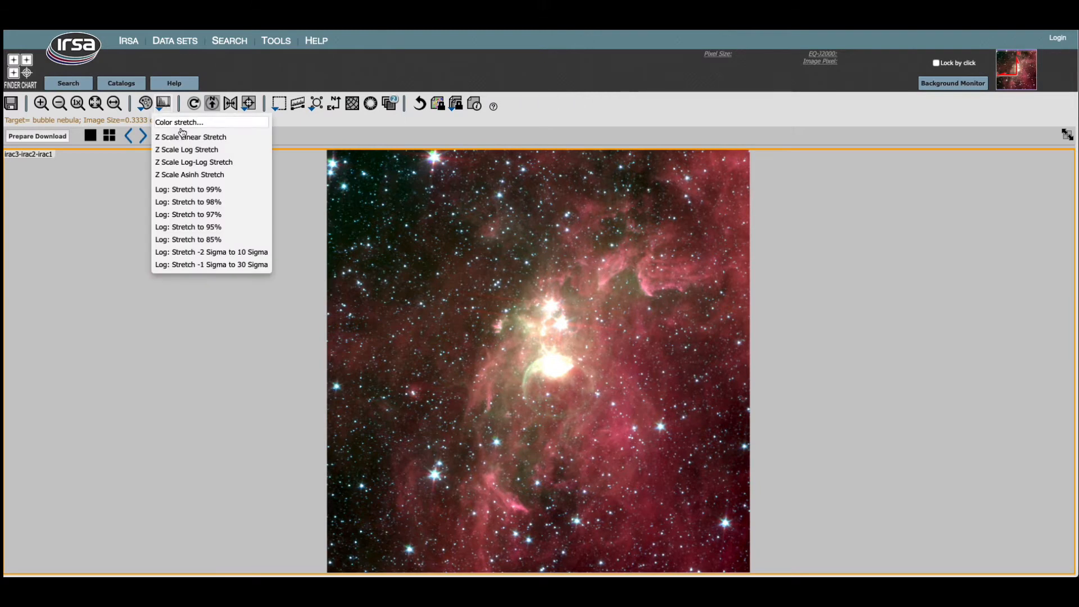
left_click(216, 203)
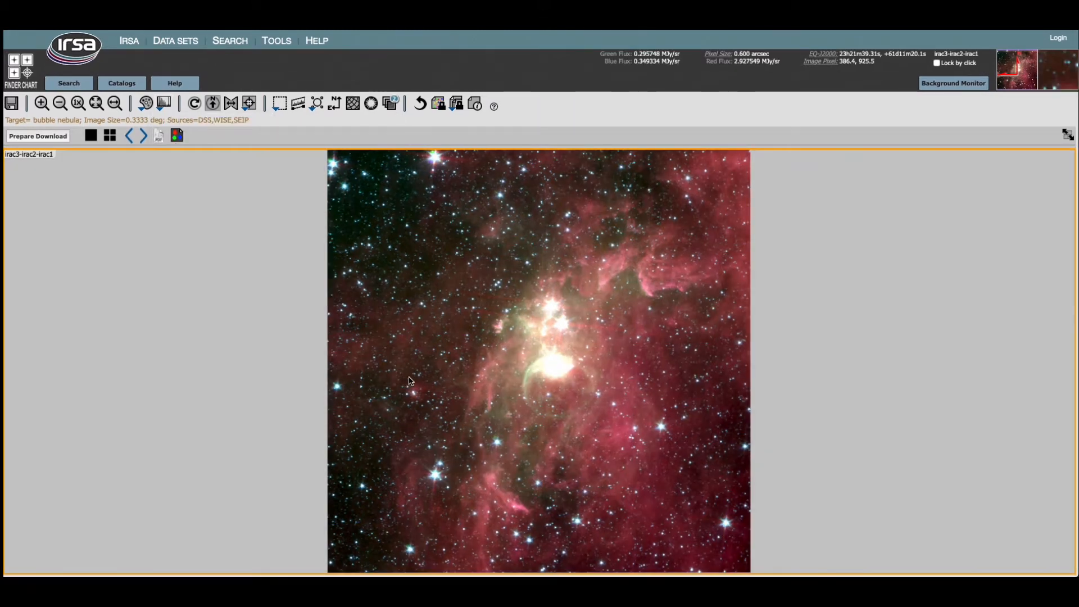
- Try a sigma-range Log stretch on the Spitzer composite and replace it with the Log stretch to 99%
left_click(167, 105)
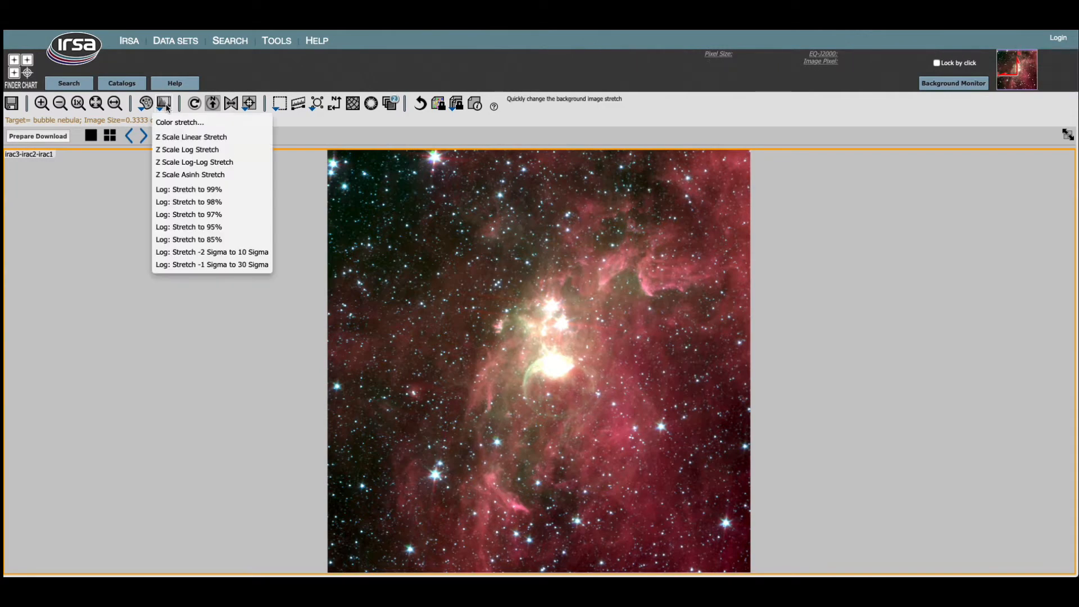
left_click(210, 258)
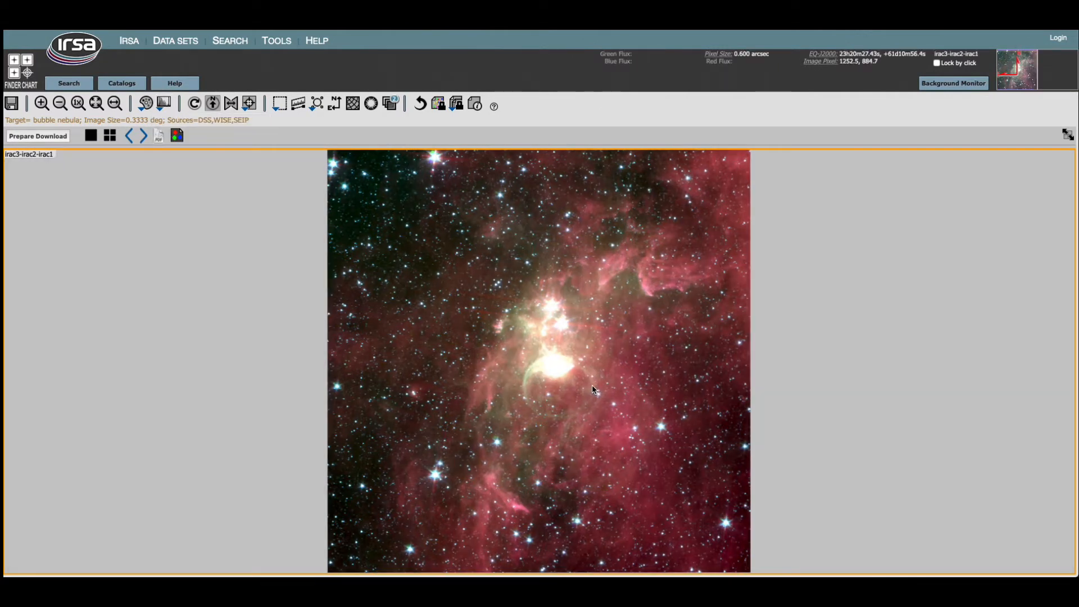
left_click(162, 105)
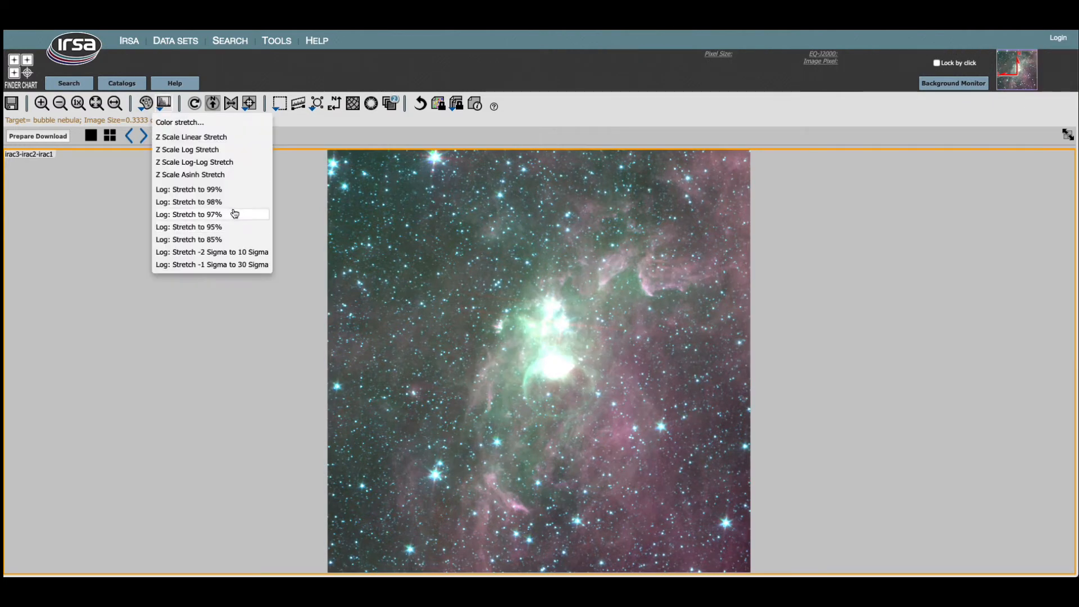
left_click(235, 191)
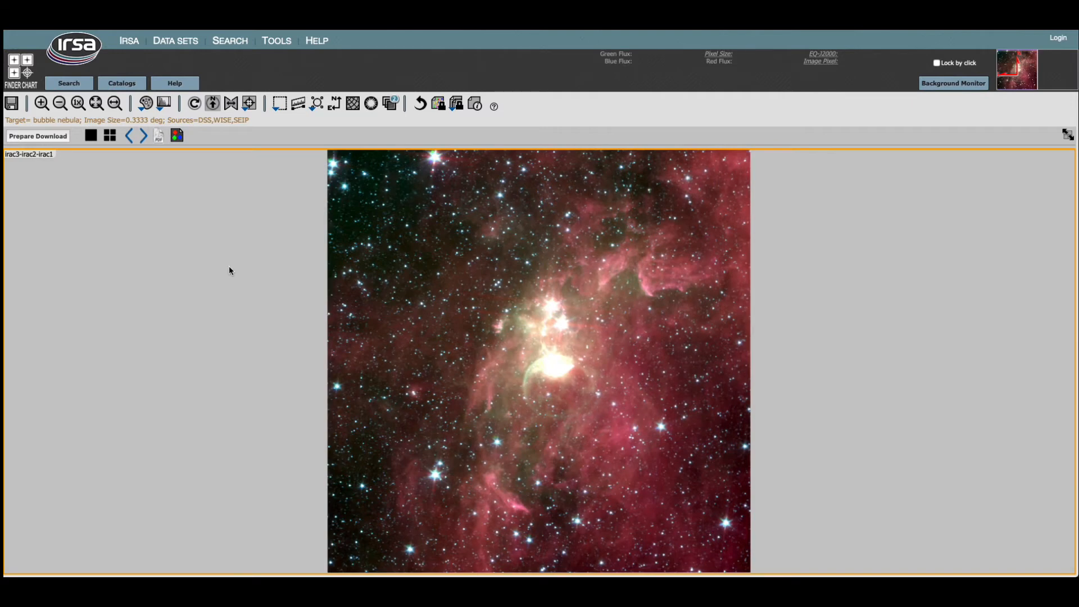
- Try the Z Scale Asinh stretch and the Asinh stretch with Q=12 on the Spitzer composite
left_click(162, 105)
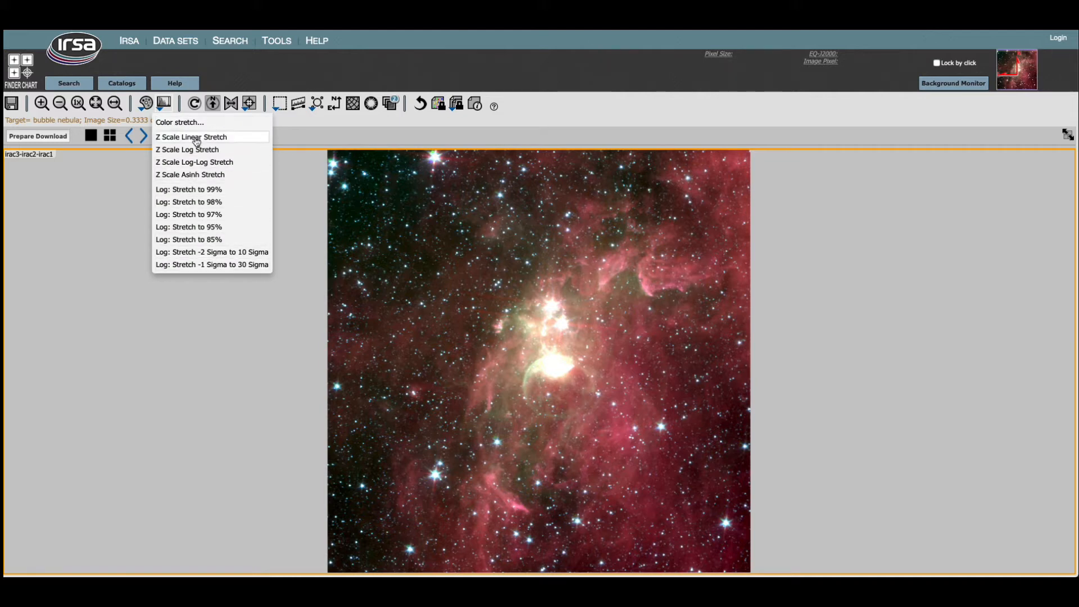
left_click(189, 175)
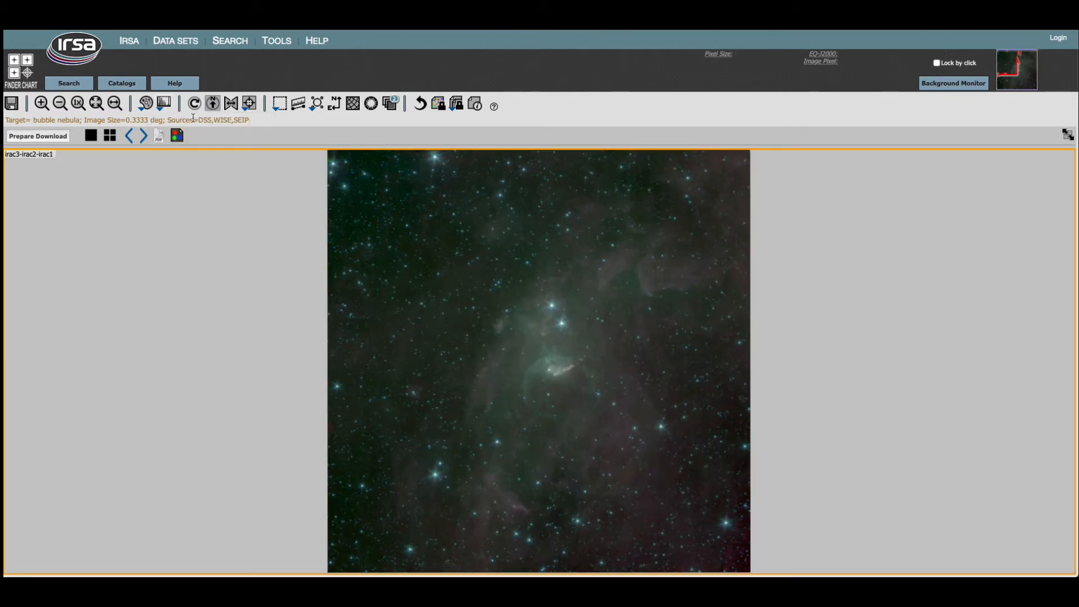
left_click(164, 104)
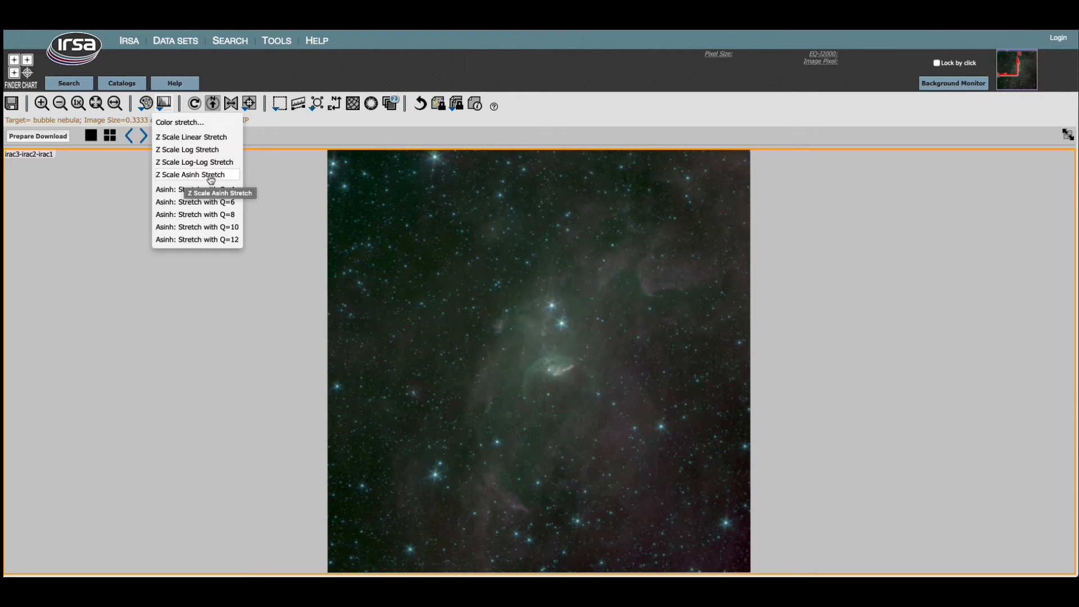
left_click(311, 317)
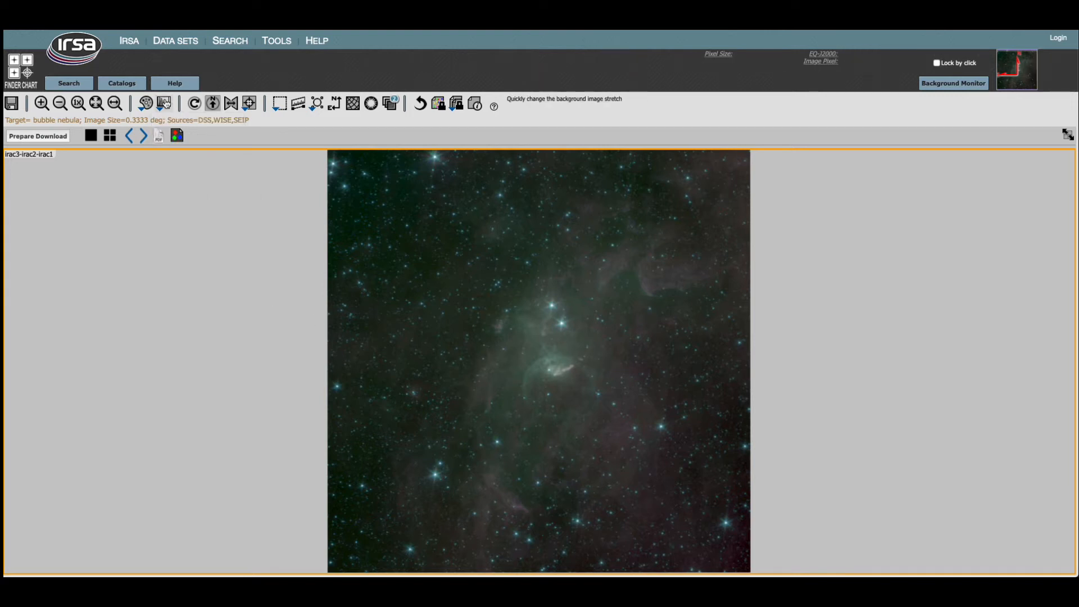
left_click(164, 104)
left_click(186, 240)
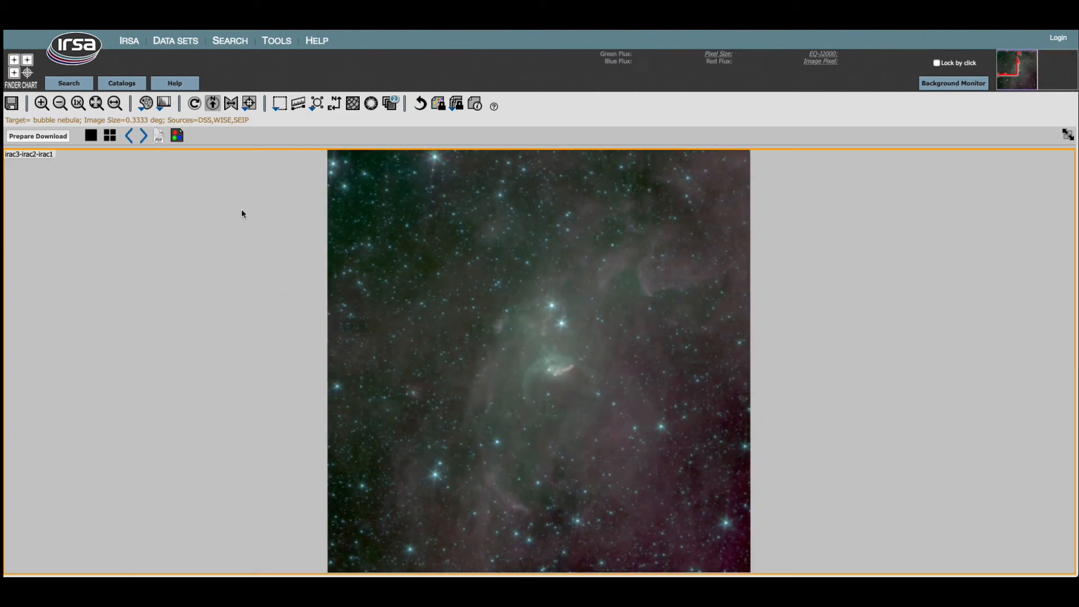
- Apply the Z Scale Linear stretch to the Spitzer composite and return to the DSS composite
left_click(164, 104)
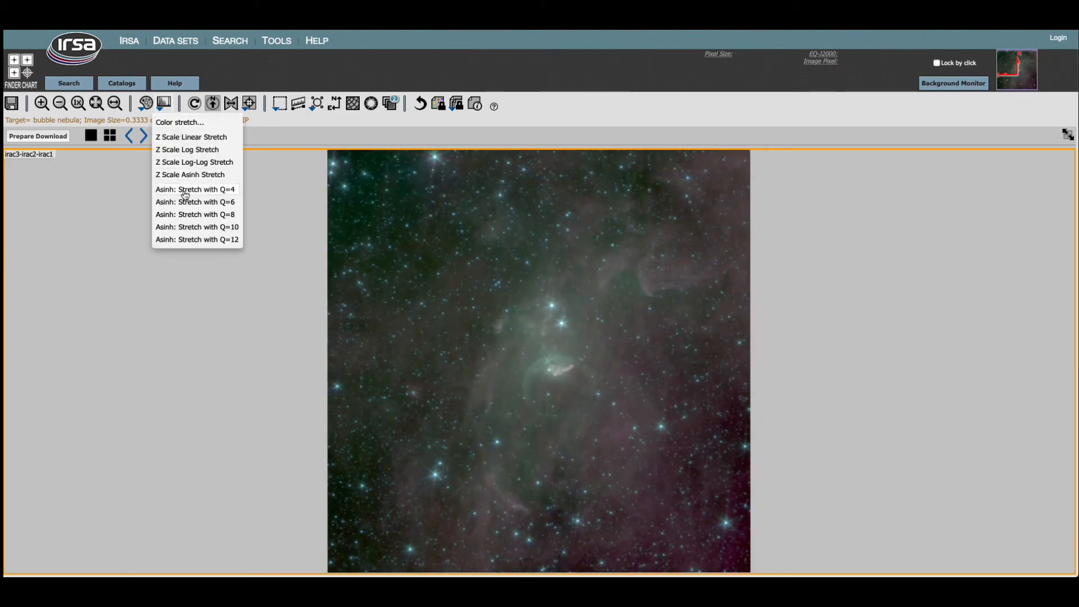
left_click(181, 137)
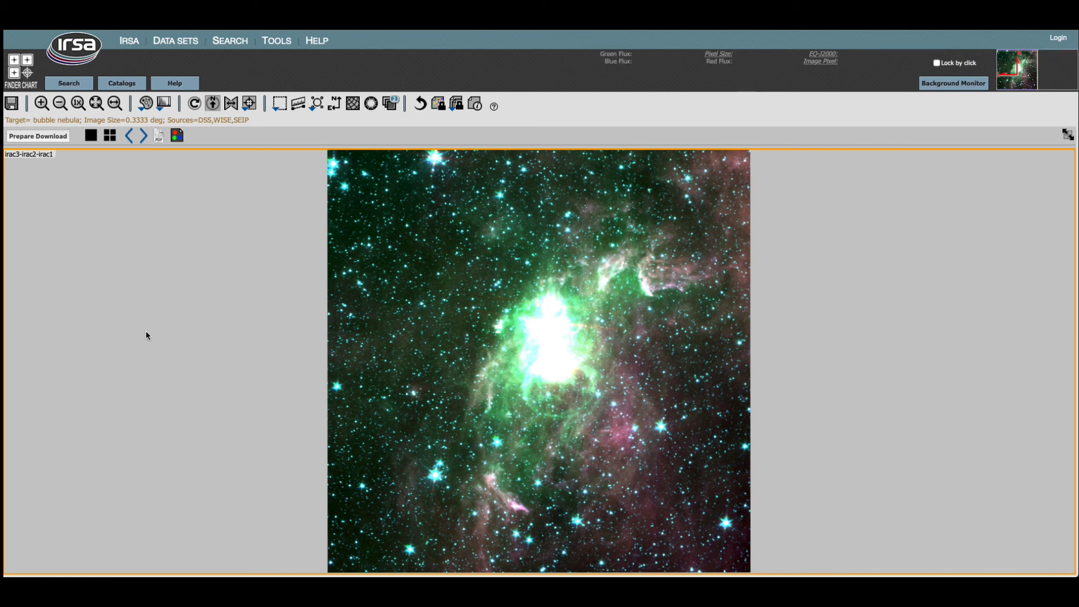
left_click(130, 135)
left_click(130, 135)
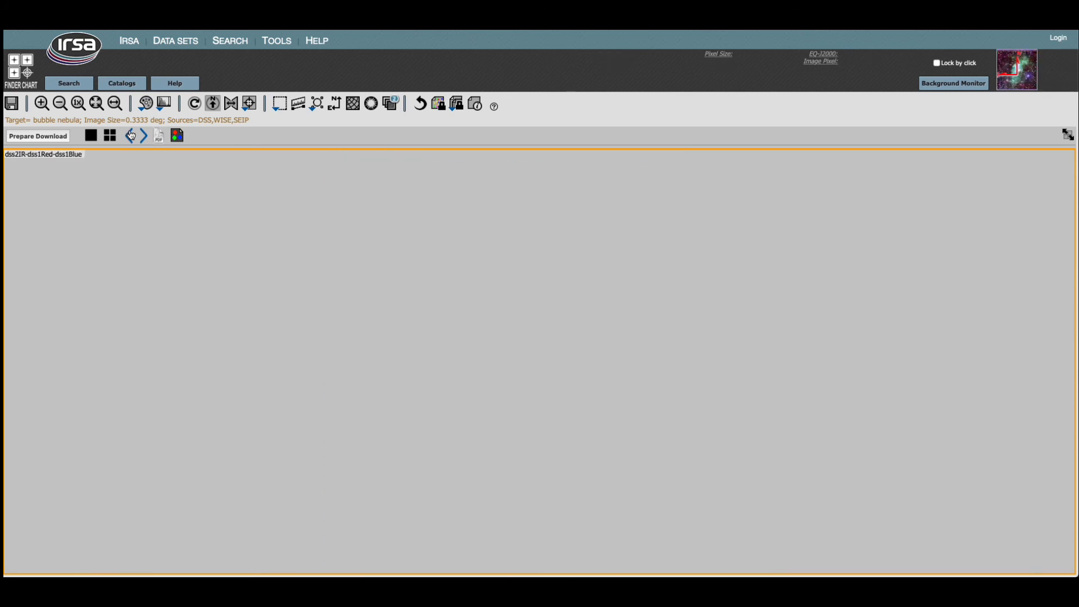